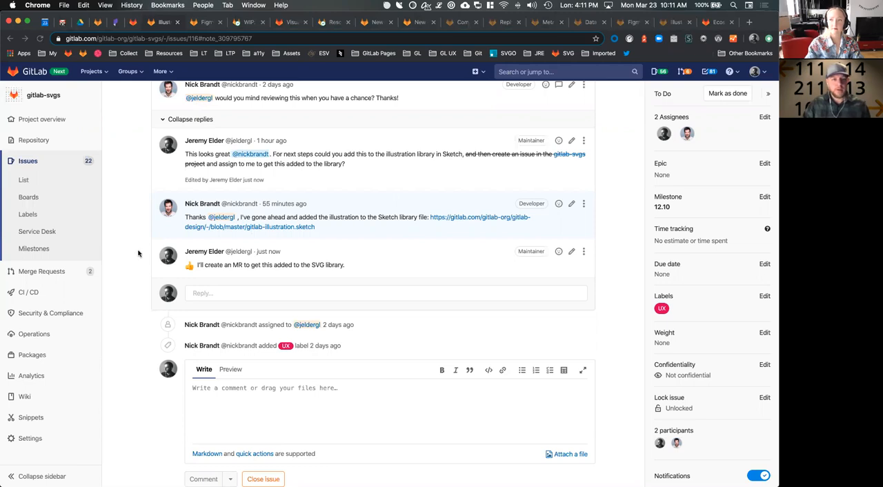
Review the Requirements empty state illustration issue, including its proposed design, file links and discussion
scroll(137, 253, up, 3)
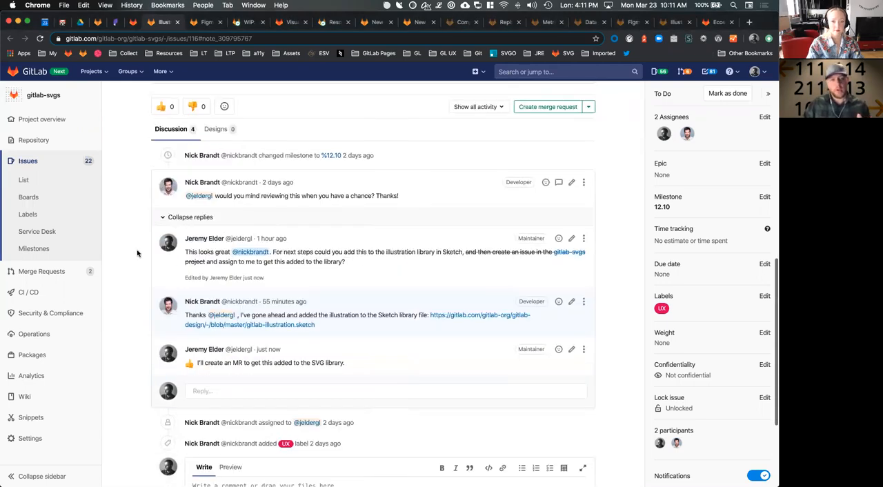
scroll(137, 253, up, 10)
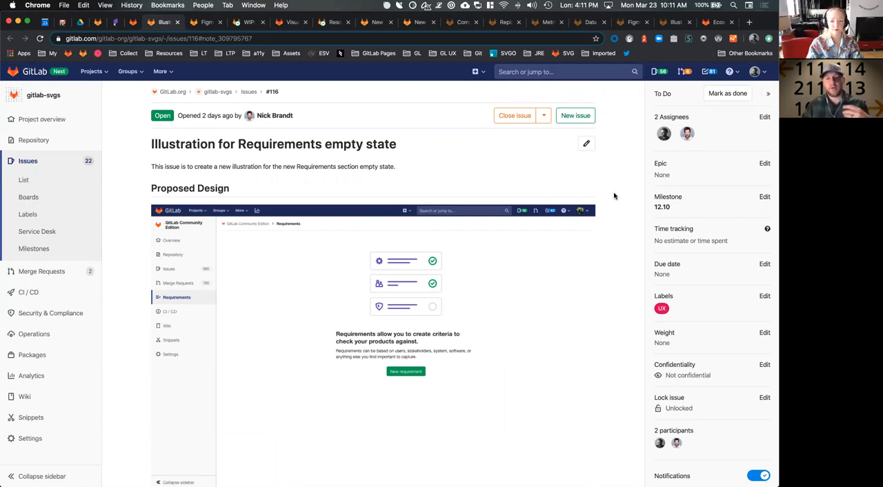
scroll(614, 196, down, 6)
scroll(614, 196, up, 6)
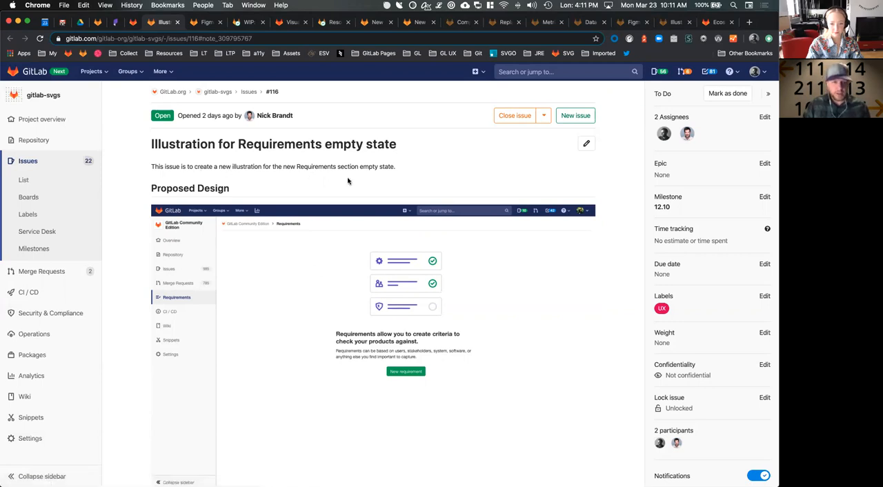
scroll(345, 264, down, 3)
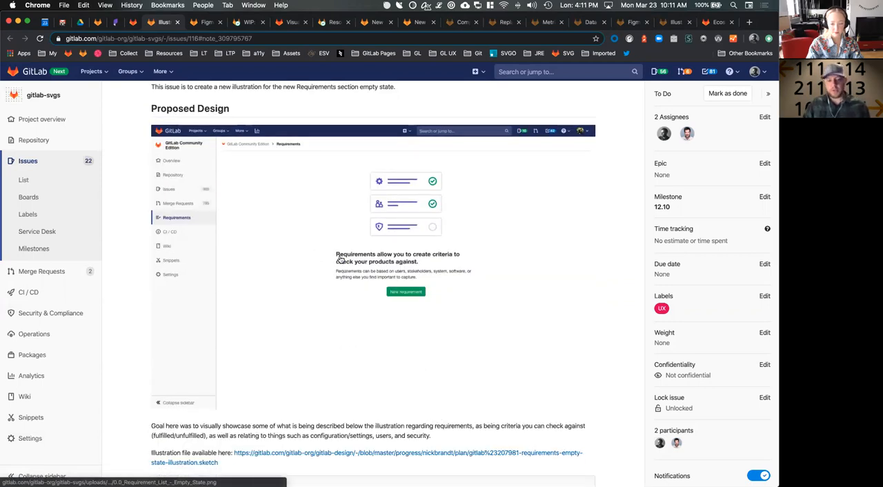
scroll(353, 290, down, 6)
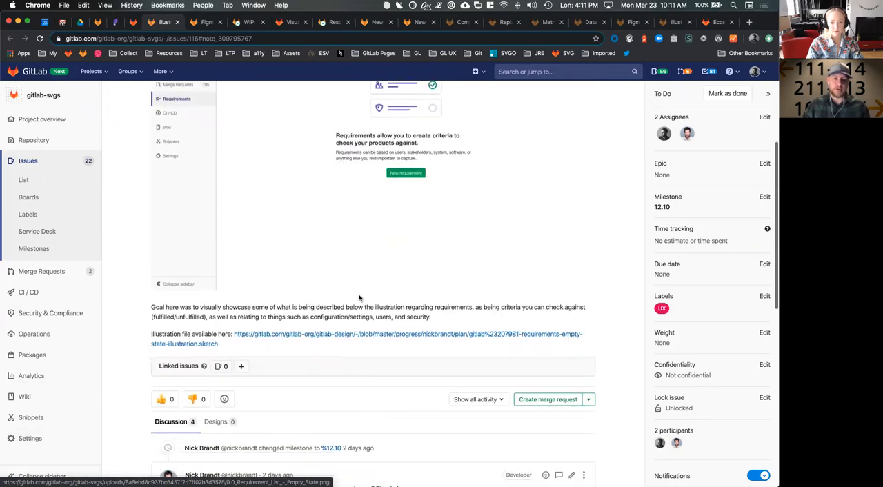
scroll(359, 298, down, 6)
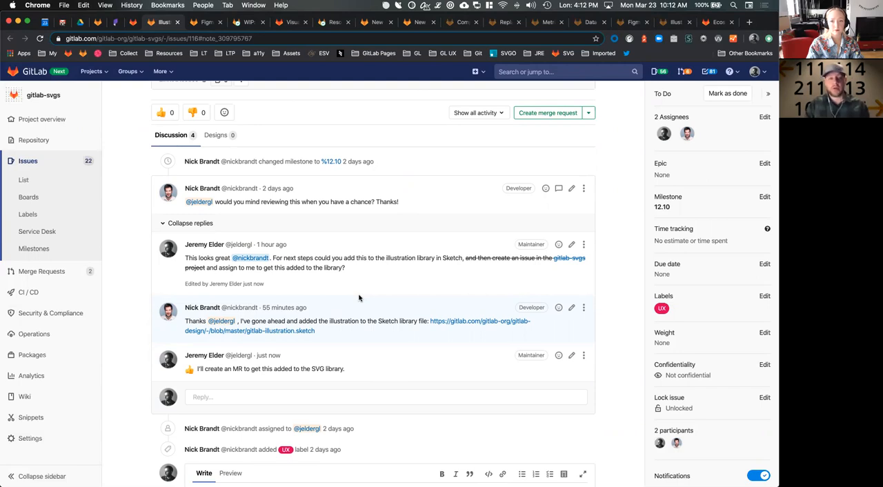
scroll(611, 238, down, 5)
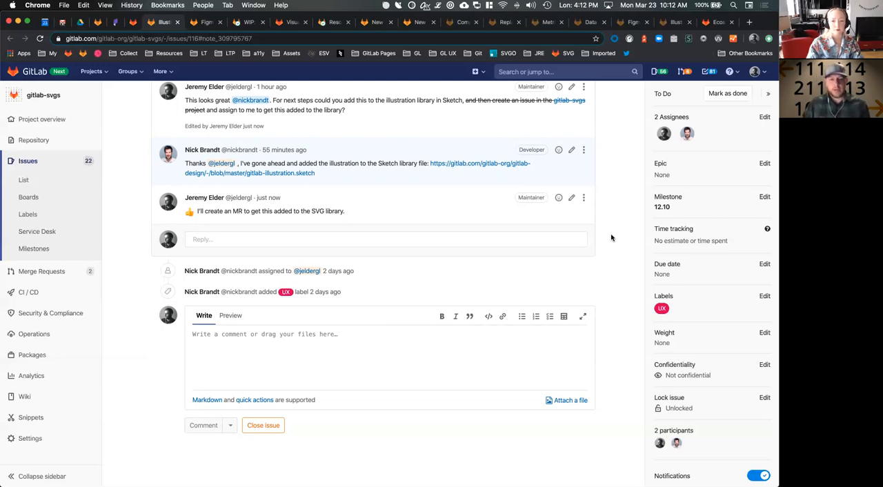
scroll(611, 241, up, 15)
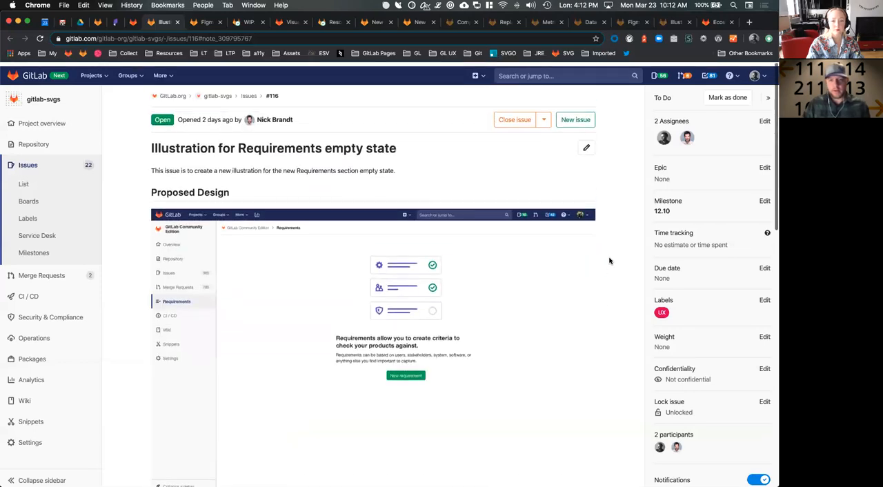
Create a merge request from the issue and open its instructions for checking out the branch
scroll(610, 261, down, 10)
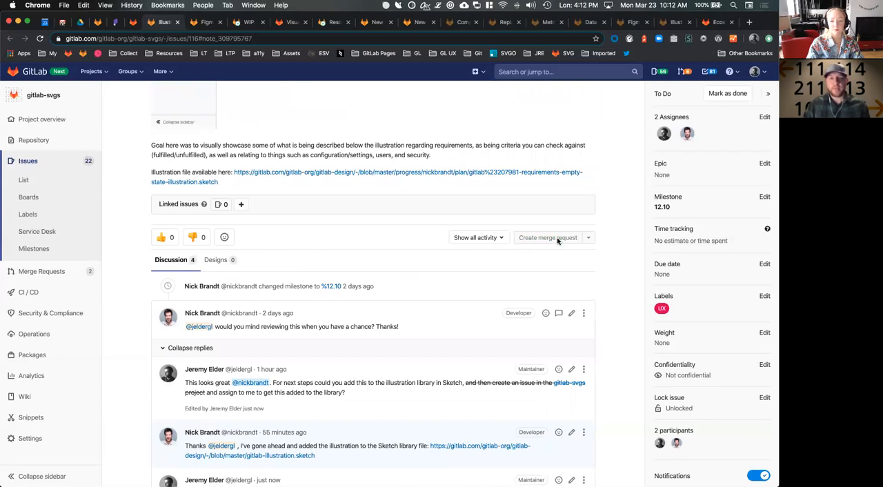
click(556, 238)
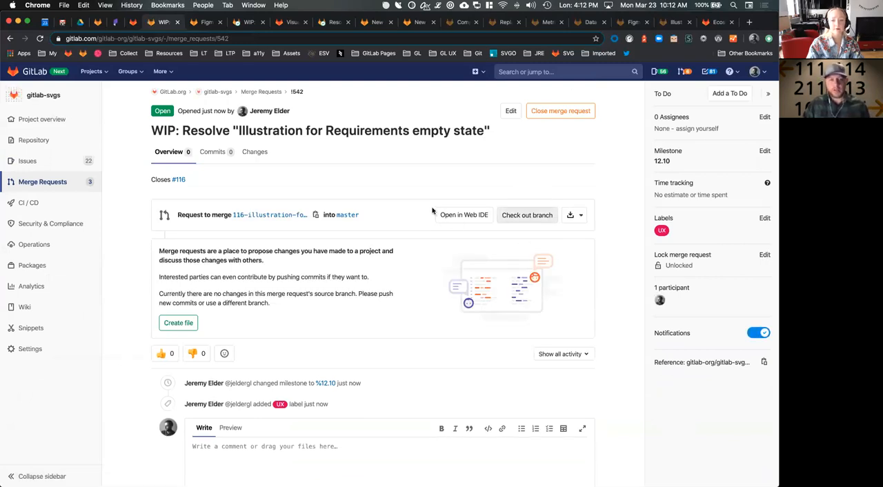
click(527, 215)
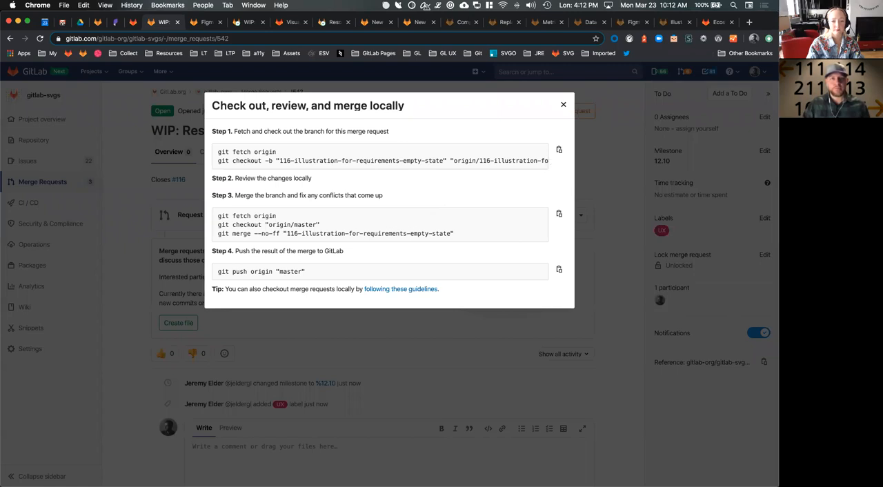
Switch to iTerm2 and clear the old output from the terminal
key(super+Tab)
drag(317, 0, 394, 119)
key(ctrl+alt+Return)
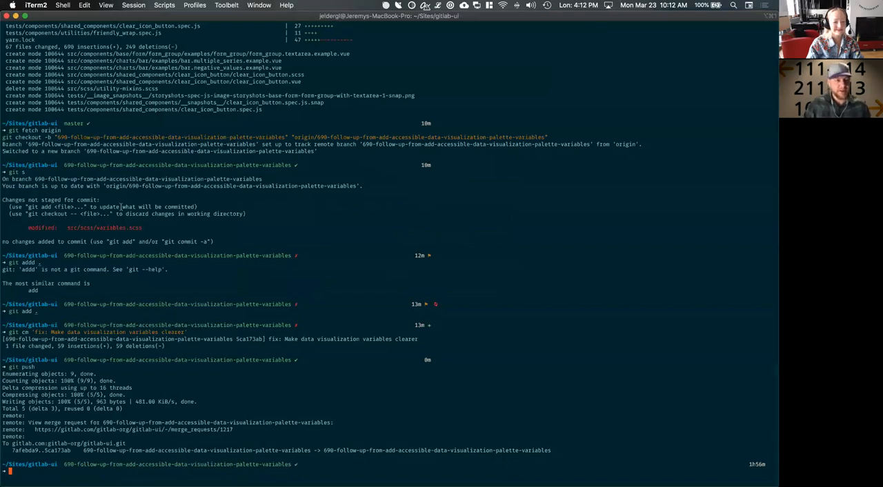
key(super+k)
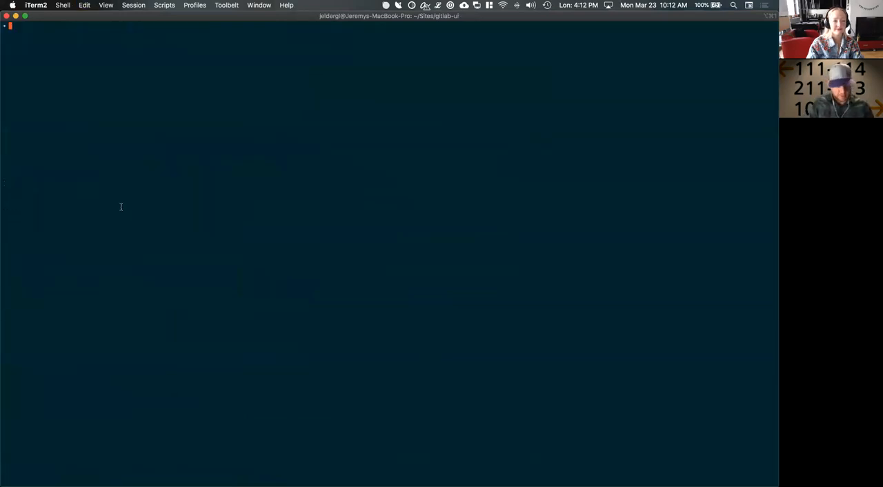
Try to change into the Sites/gitlab-svgs directory from the current gitlab-ui folder
text(cd Site)
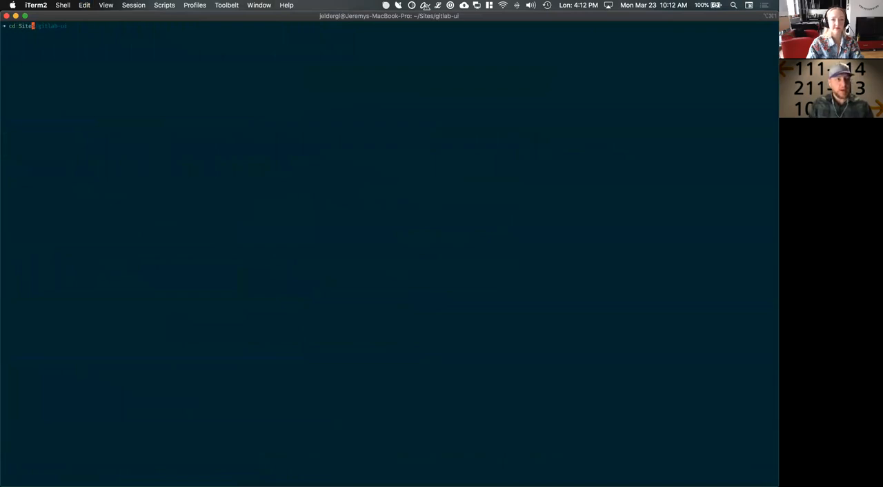
key(Right)
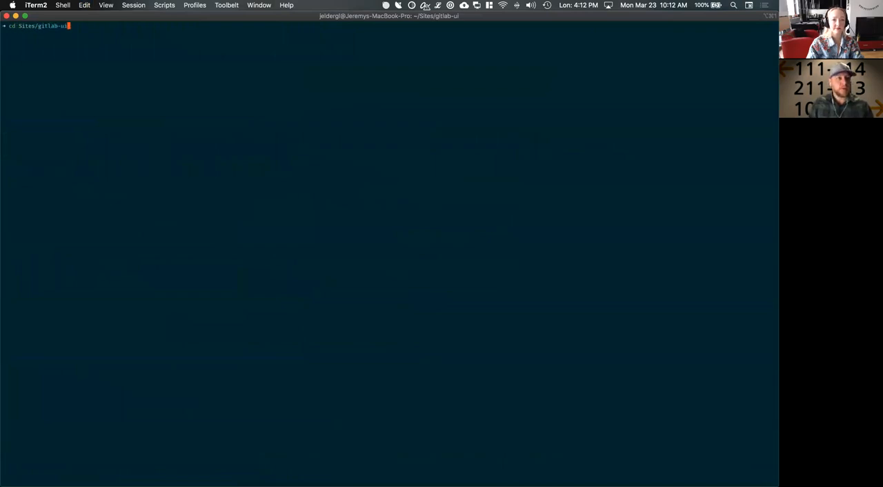
key(BackSpace)
key(BackSpace)
key(BackSpace)
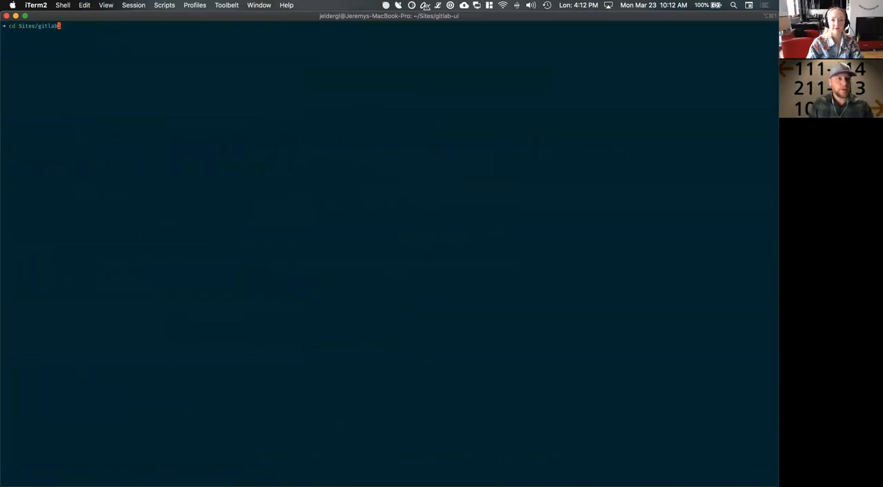
text(-design)
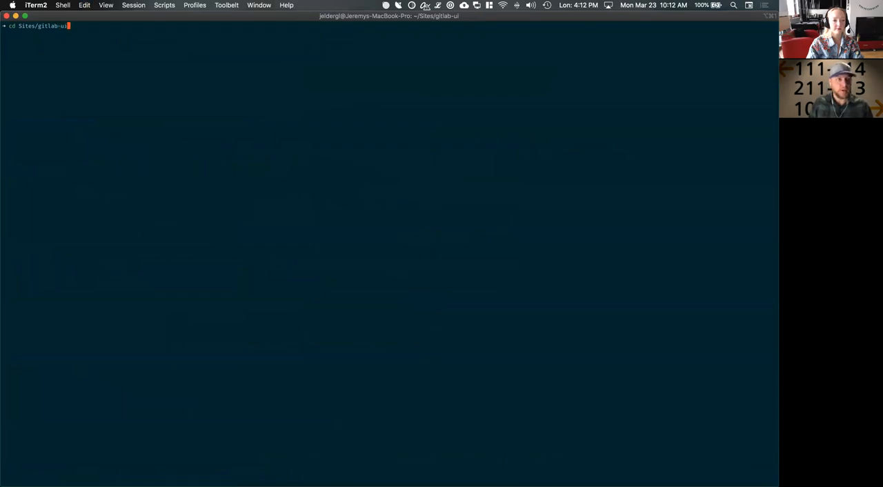
key(BackSpace)
key(BackSpace)
key(BackSpace)
key(BackSpace)
key(BackSpace)
key(BackSpace)
text(svgs)
key(Return)
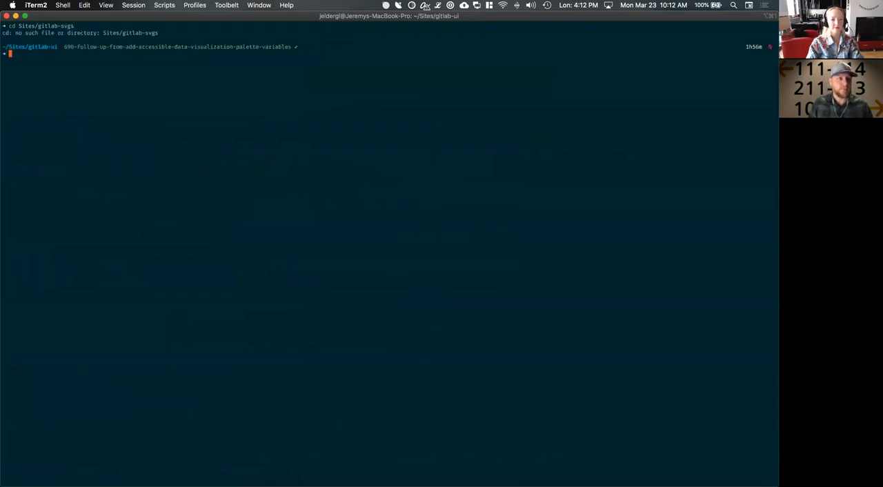
Return to the home directory and change into Sites/gitlab-svgs from there
text(cd)
key(Return)
key(Up)
key(Up)
key(Return)
Try to switch to the master branch by running "cd co master"
text(cd co master)
key(Return)
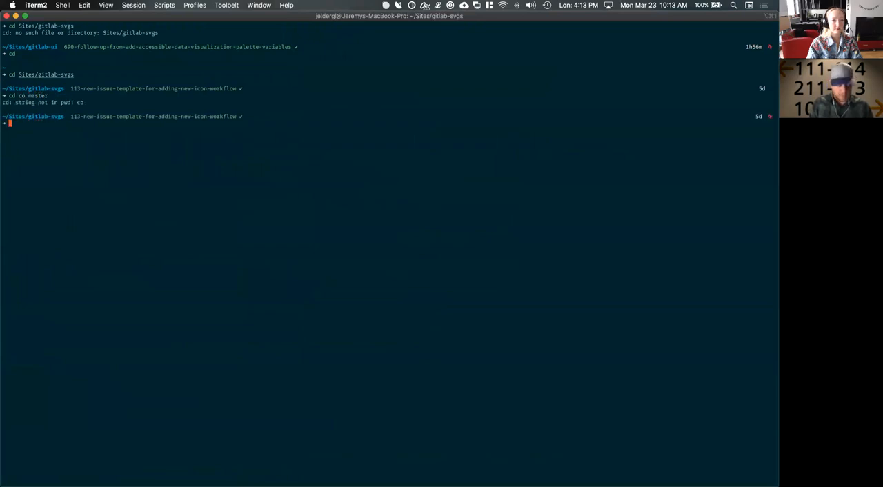
Check out the master branch of the gitlab-svgs repository with "git co master"
text(git )
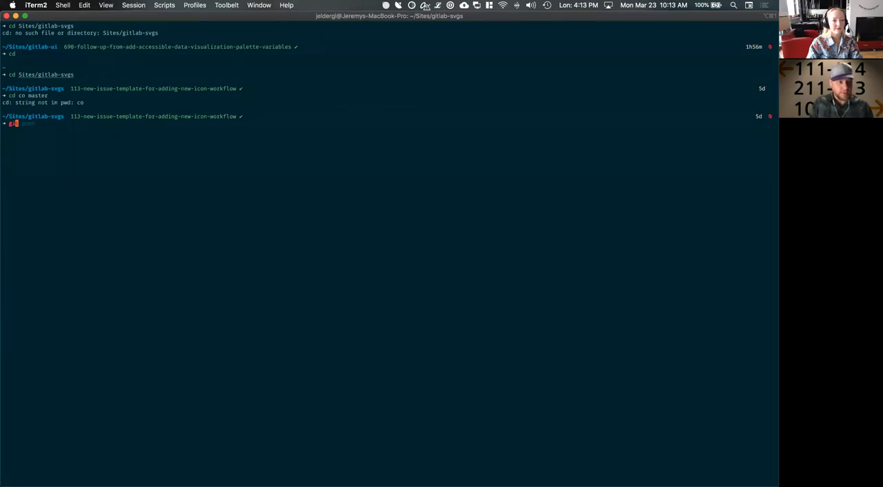
text(co master)
key(Return)
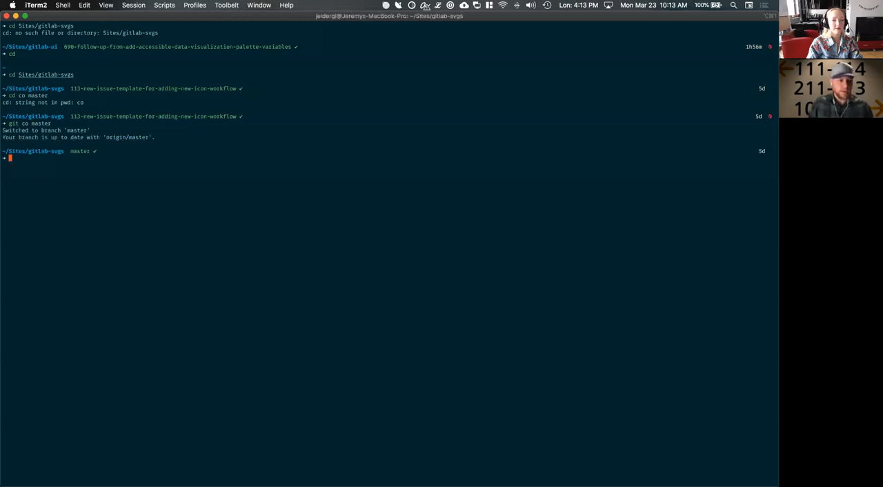
Copy the Step 1 fetch and checkout commands from the merge request in Chrome and run them in iTerm2
key(super+Tab)
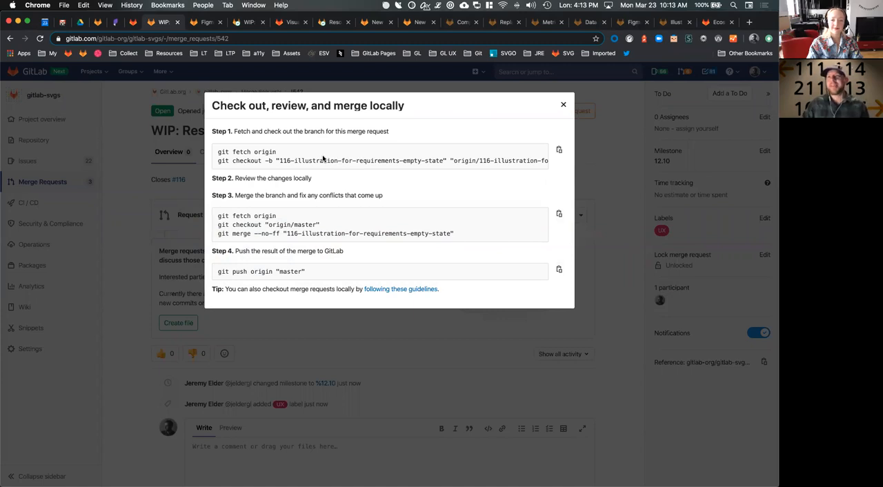
click(560, 151)
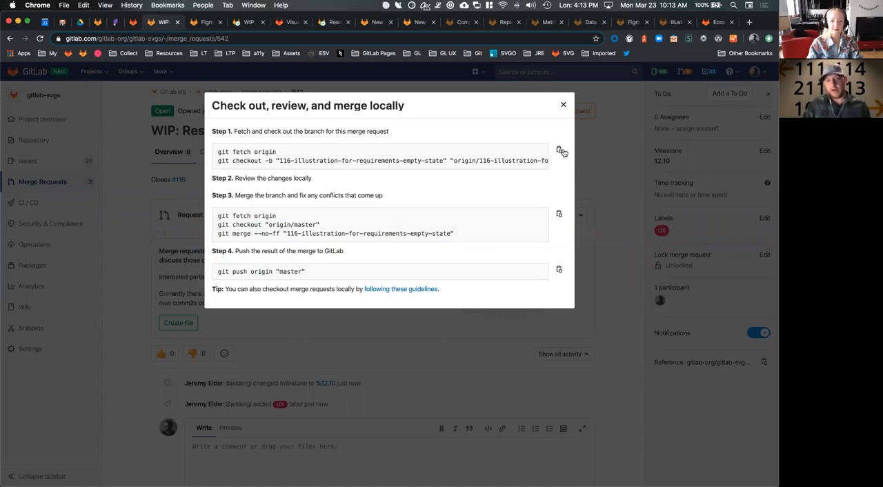
key(super+Tab)
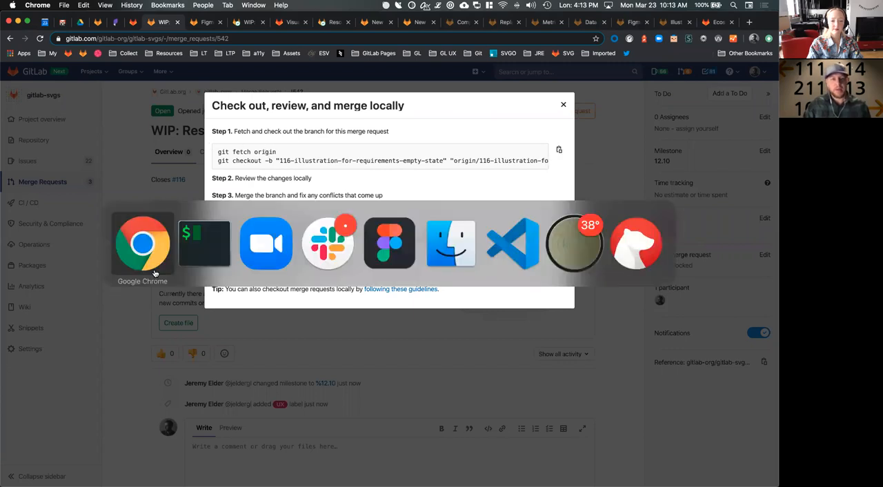
key(super+v)
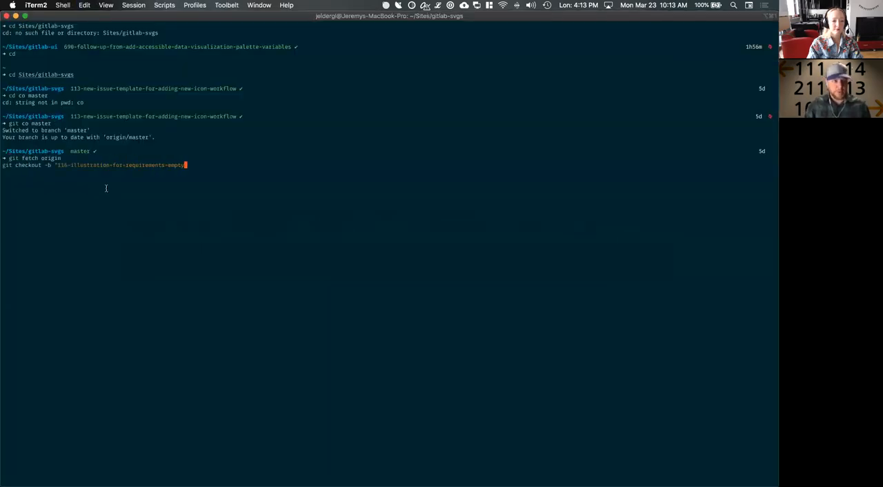
key(Return)
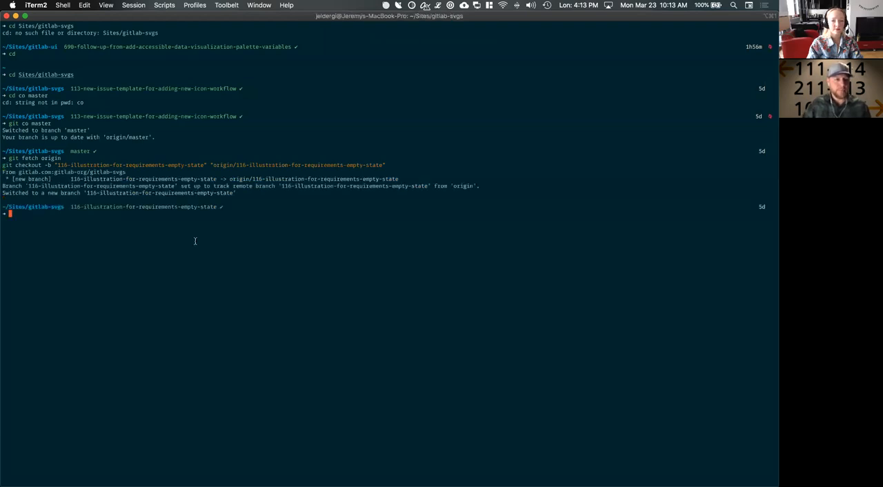
Switch back to Chrome, close the check-out instructions and open the linked issue #116 in a new browser tab
key(super+Tab)
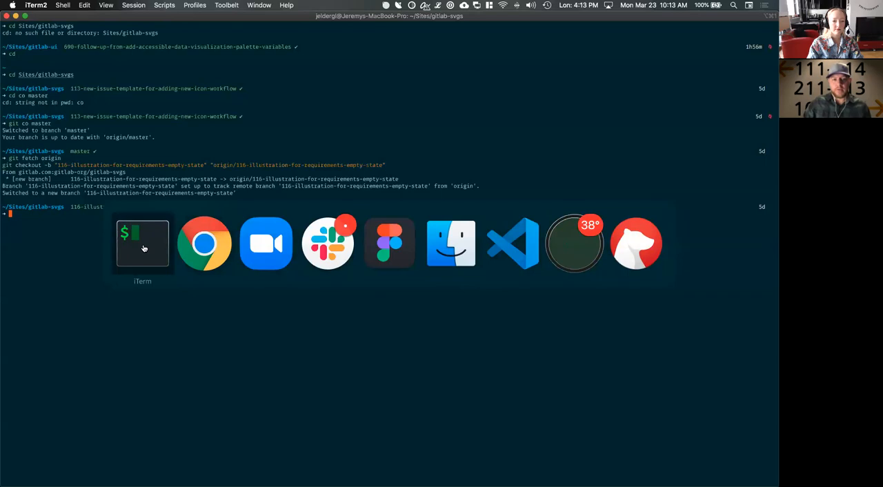
click(217, 248)
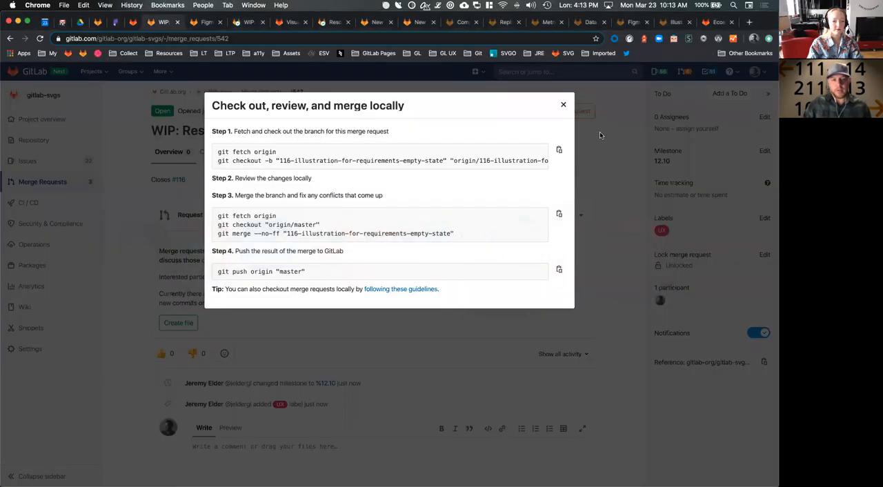
click(563, 104)
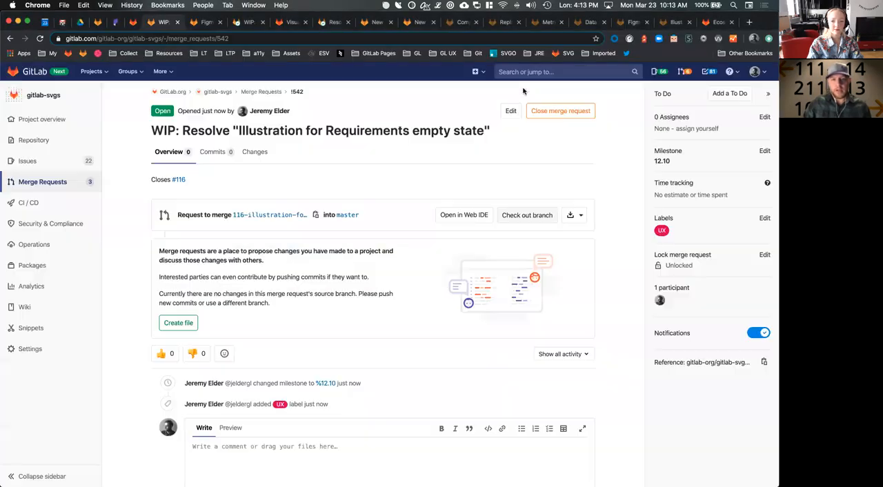
super+click(179, 179)
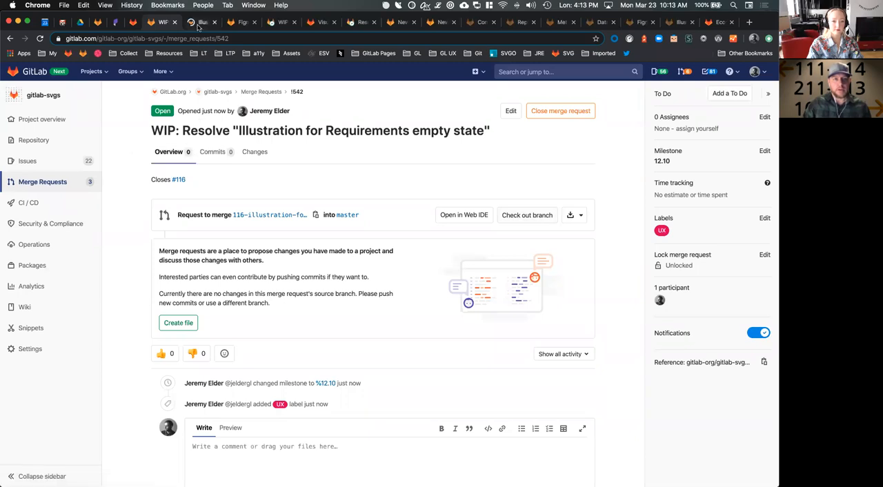
key(ctrl+Tab)
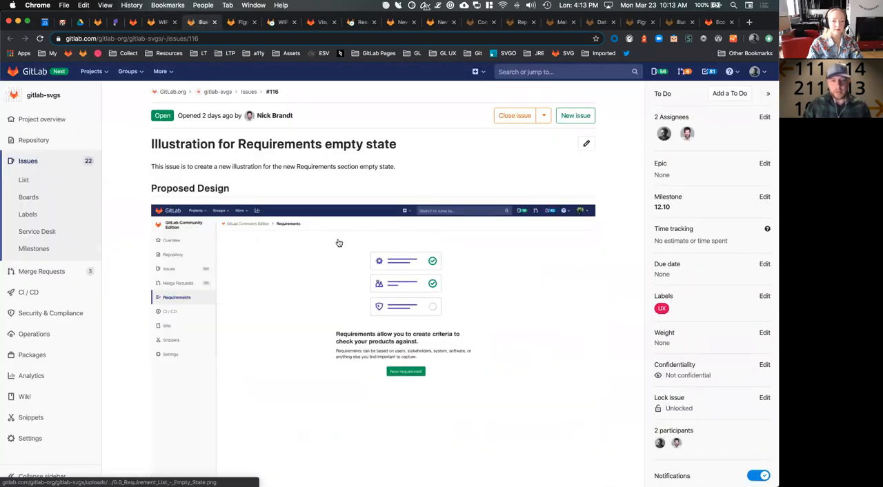
Open the gitlab#207981-requirements-empty-state-illustration.sketch file linked in the issue description and download it
scroll(396, 276, down, 4)
click(406, 270)
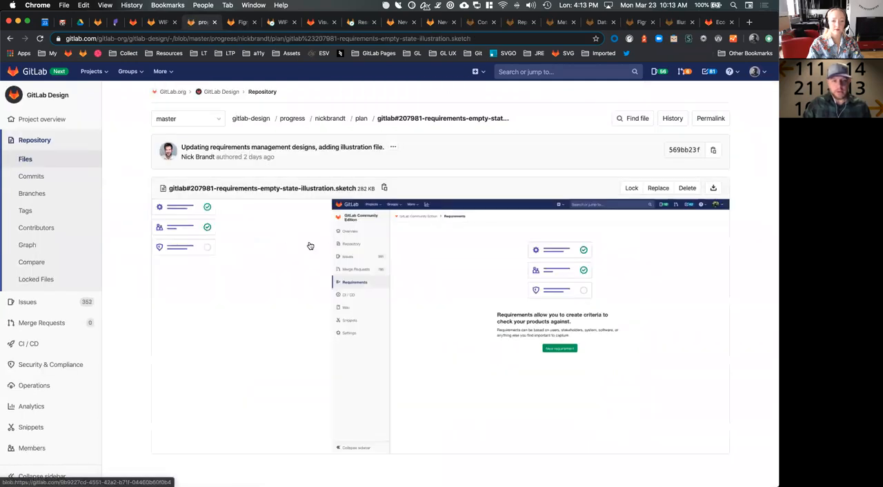
scroll(497, 207, down, 1)
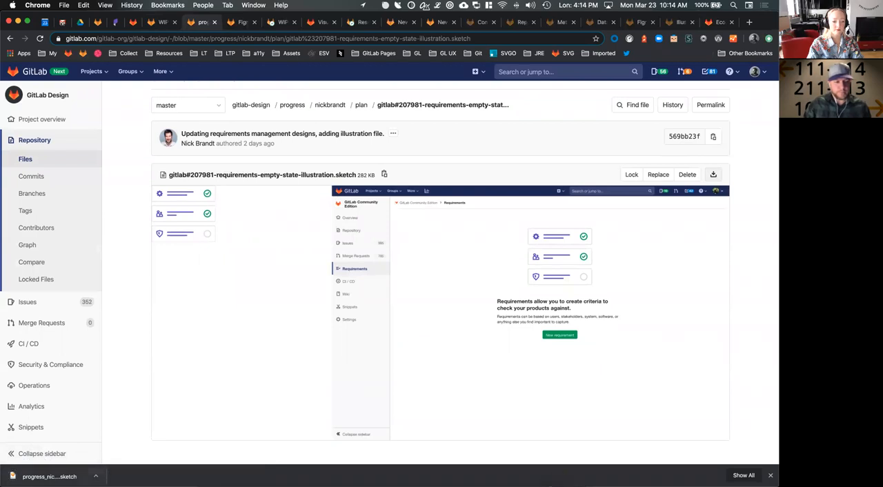
Show the downloaded illustration file in Finder and open it in Sketch
click(96, 476)
click(133, 469)
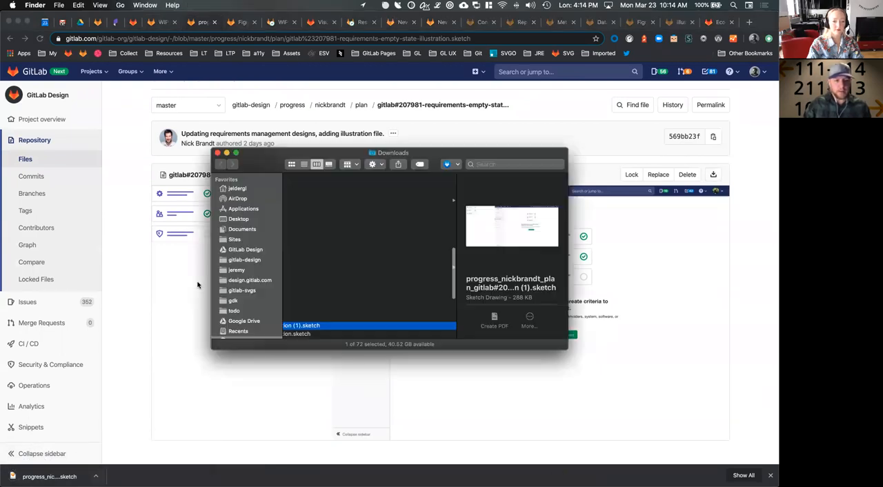
double_click(304, 326)
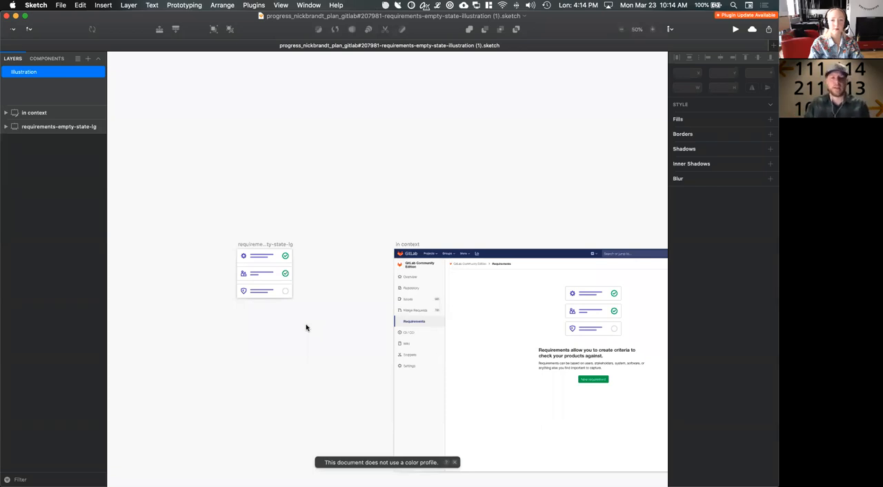
Select the requirements-empty-state-lg artboard and make it exportable
scroll(320, 209, down, 5)
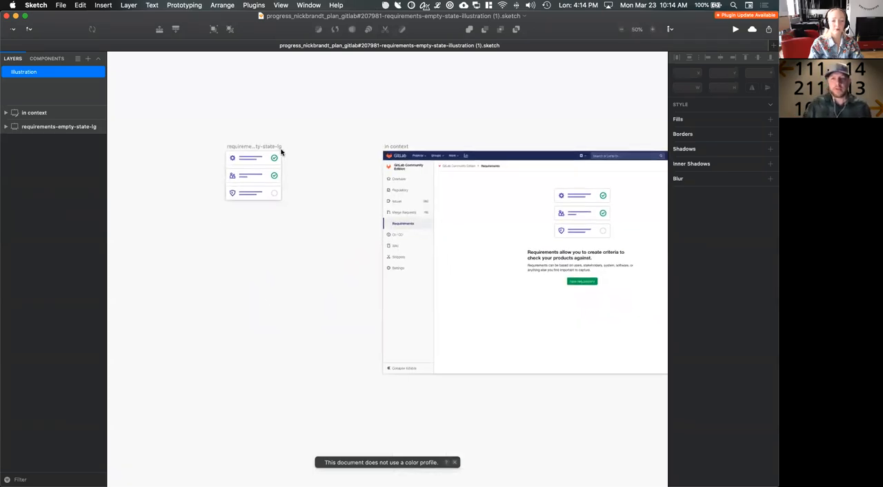
scroll(281, 153, up, 1)
click(256, 151)
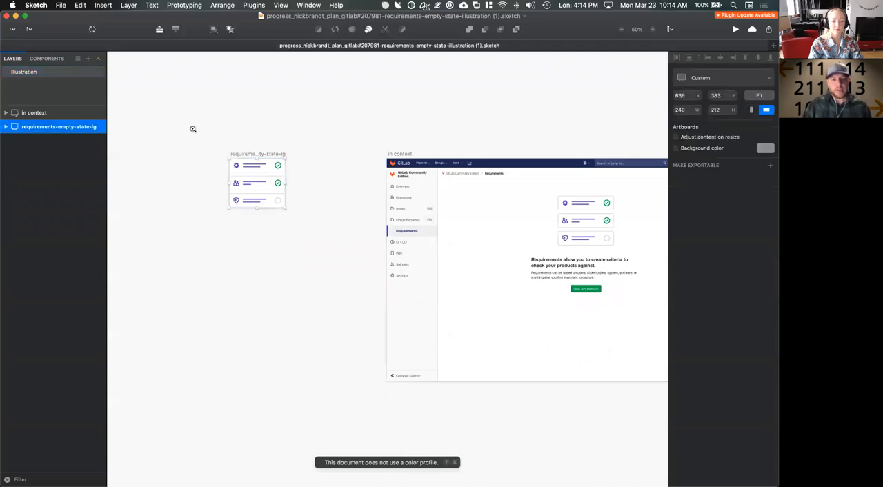
key(super+2)
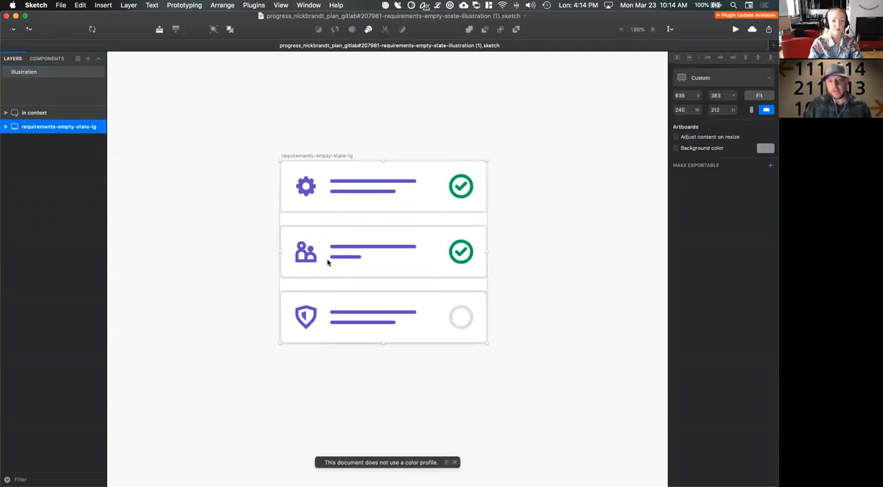
super+click(306, 185)
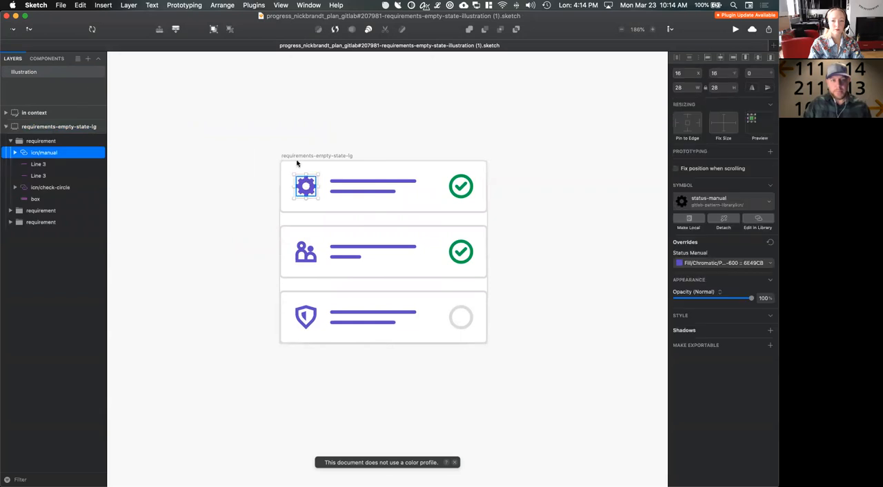
click(292, 138)
click(489, 211)
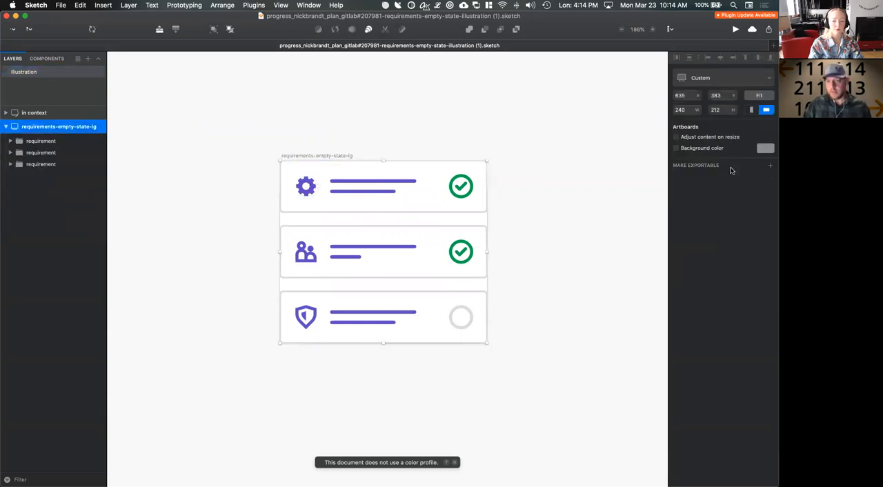
click(770, 165)
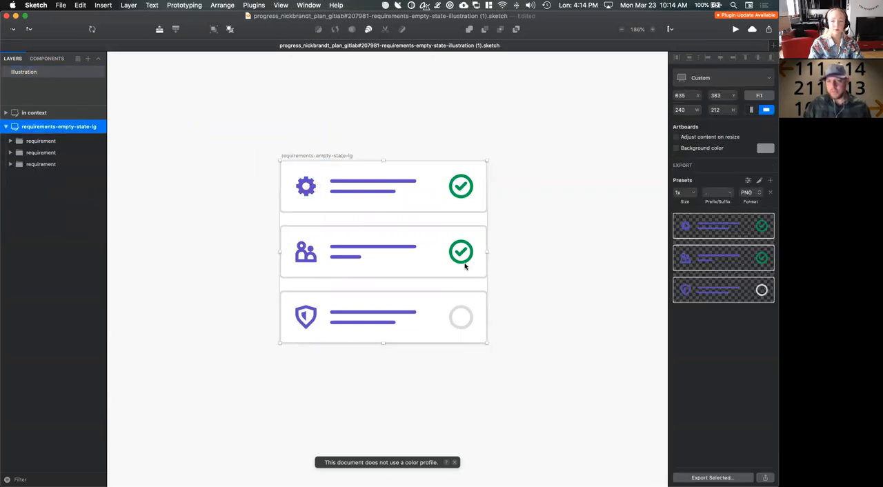
Switch to Finder and look through the illustrations/empty-state folder of gitlab-svgs to check how its files are named
key(super+Tab)
key(super+Tab)
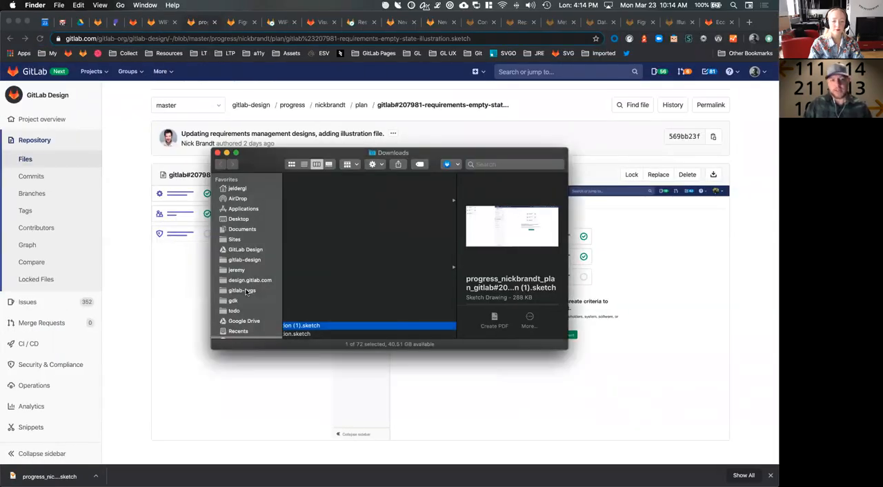
click(243, 291)
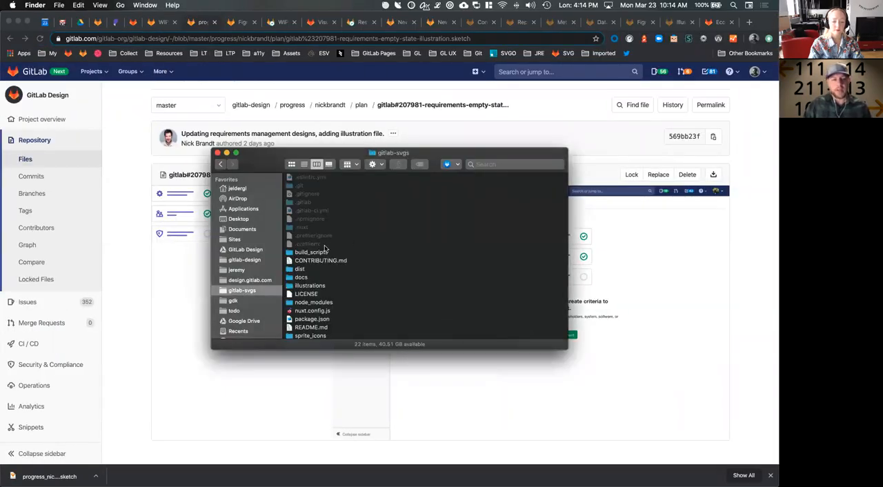
scroll(325, 249, down, 2)
scroll(239, 290, down, 3)
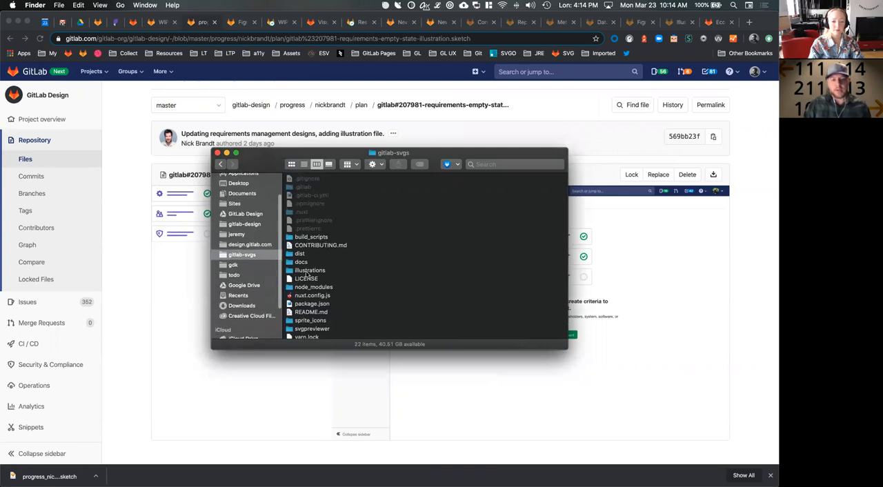
double_click(307, 272)
scroll(323, 255, down, 3)
scroll(322, 254, up, 3)
scroll(322, 259, down, 1)
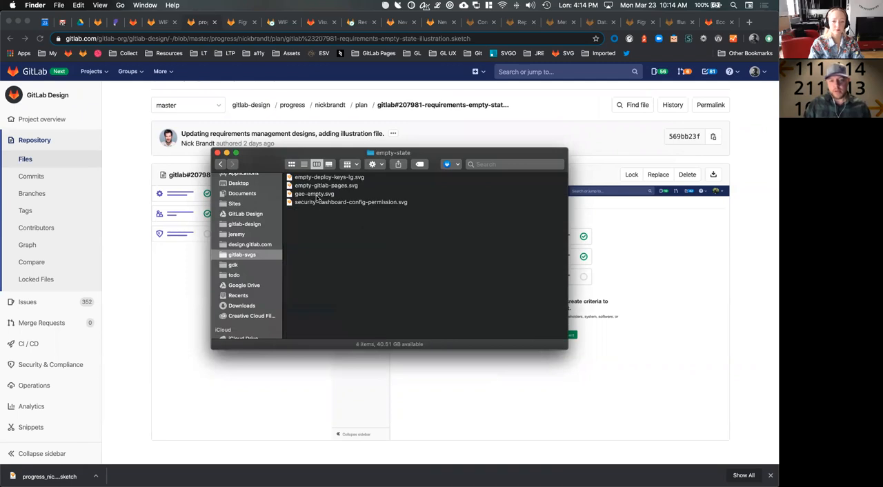
Switch back to Sketch and set the artboard's export format to SVG
key(super+Tab)
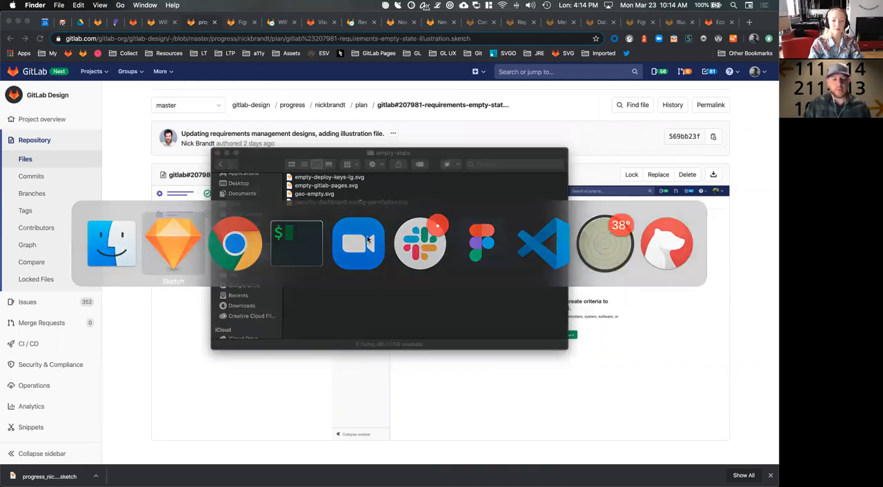
click(165, 243)
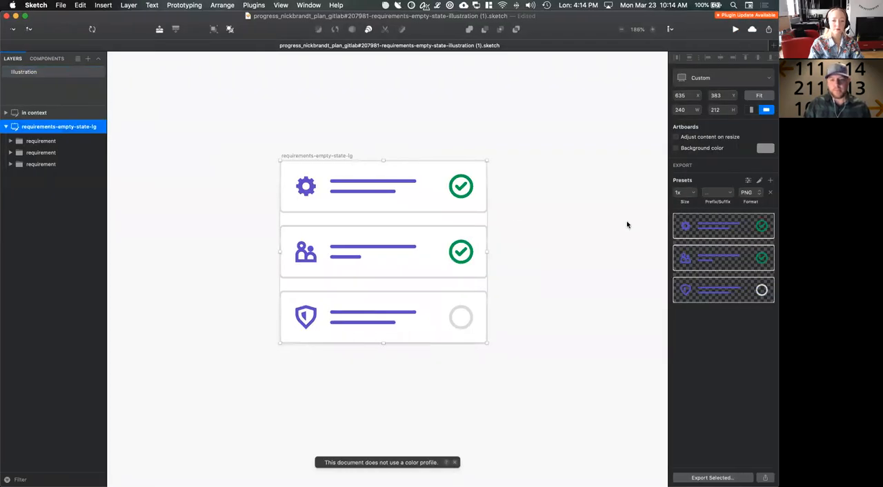
click(757, 194)
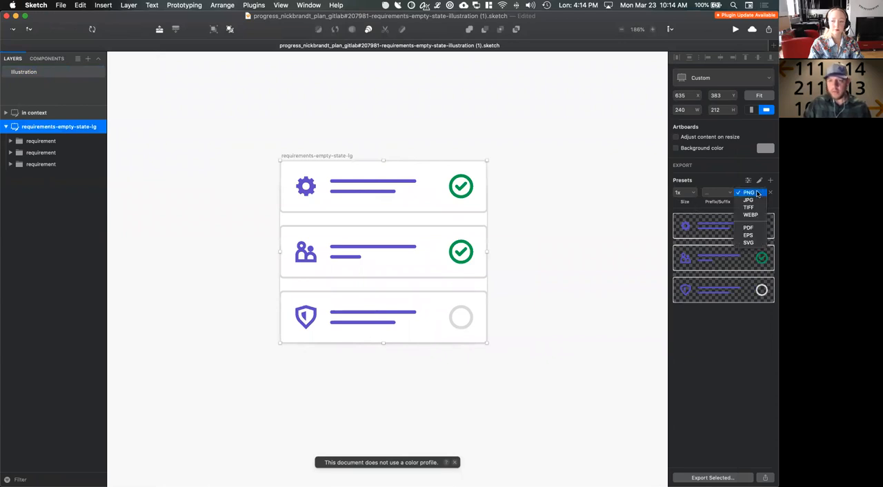
click(749, 242)
Export the artboard into the gitlab-svgs/illustrations/empty-state folder as empty-requirements-lg.svg
click(714, 478)
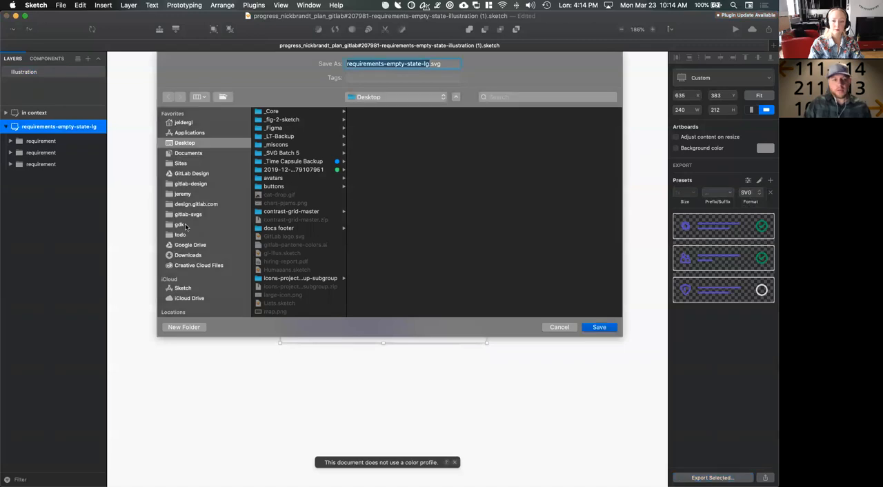
click(183, 216)
click(276, 146)
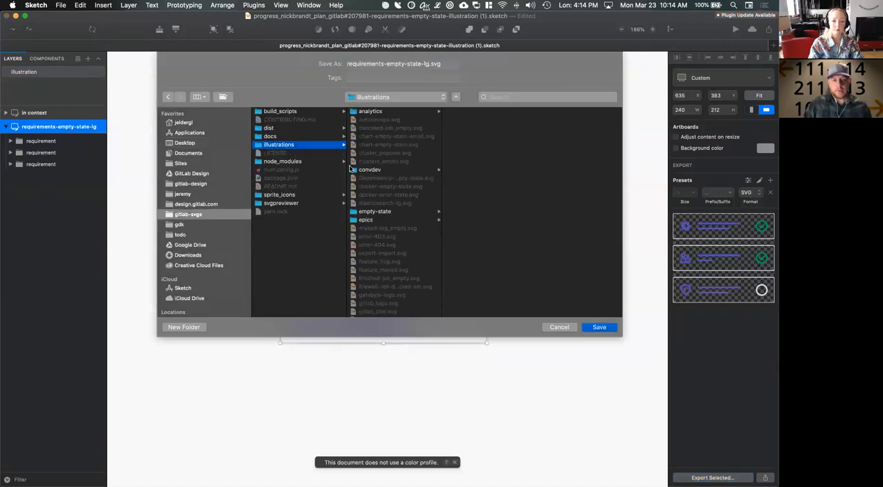
click(375, 212)
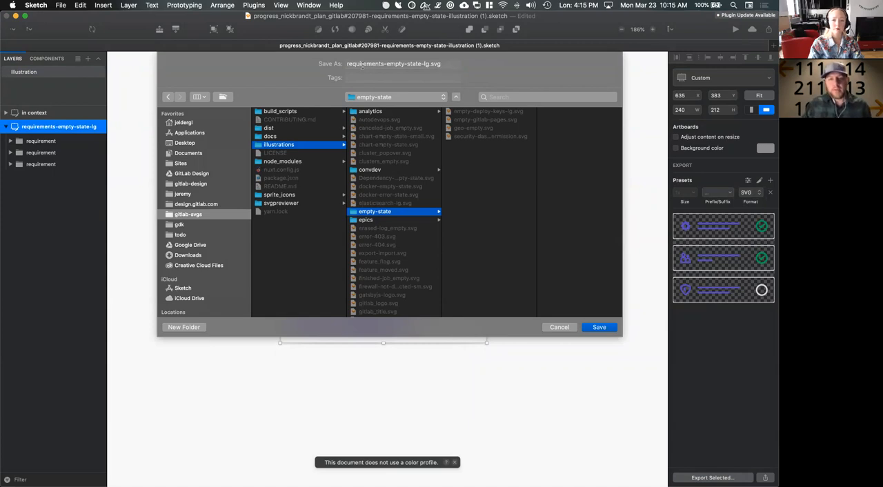
click(346, 63)
text(empty-)
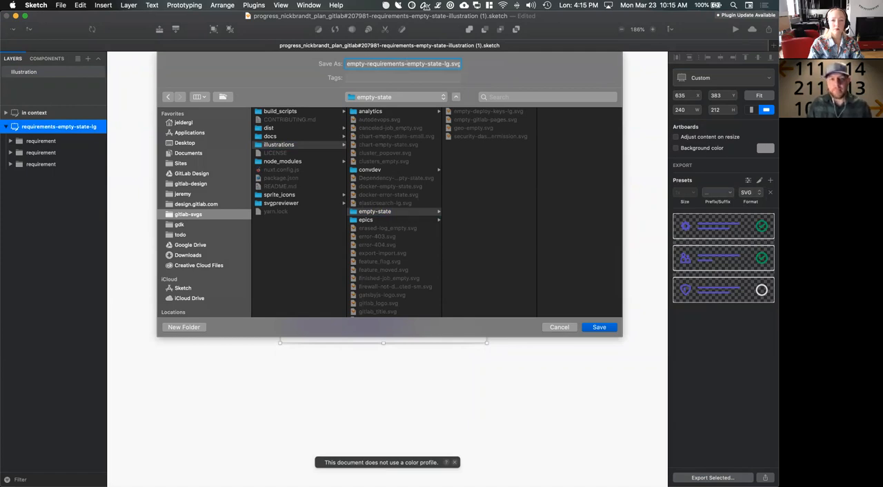
key(Delete)
key(Delete)
key(Delete)
key(Delete)
key(Delete)
key(Delete)
key(Delete)
key(Delete)
key(Delete)
key(Delete)
key(Delete)
key(Delete)
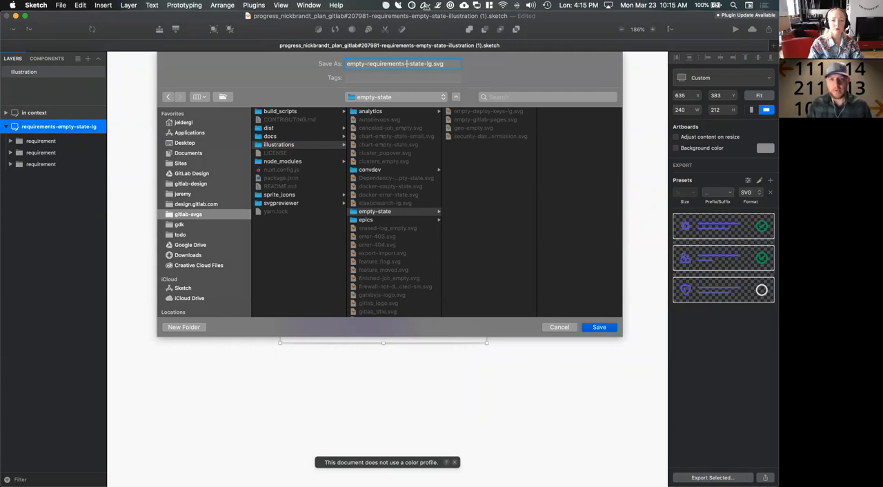
key(Delete)
key(Delete)
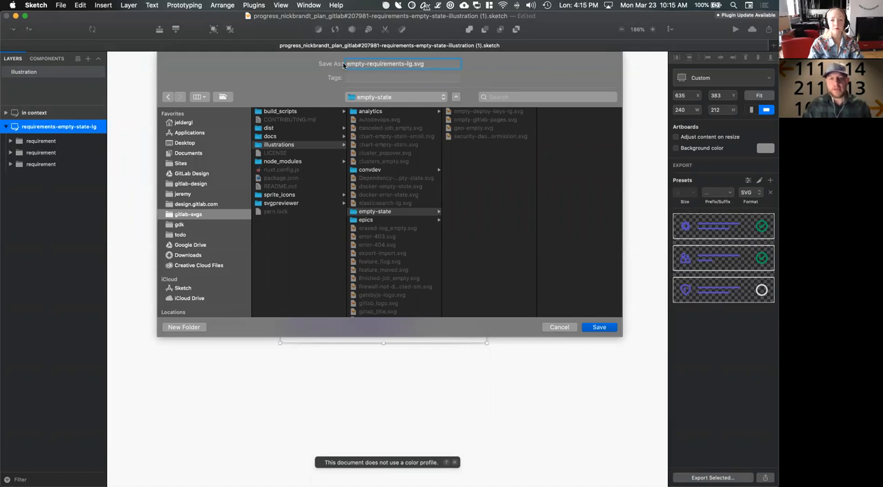
click(600, 327)
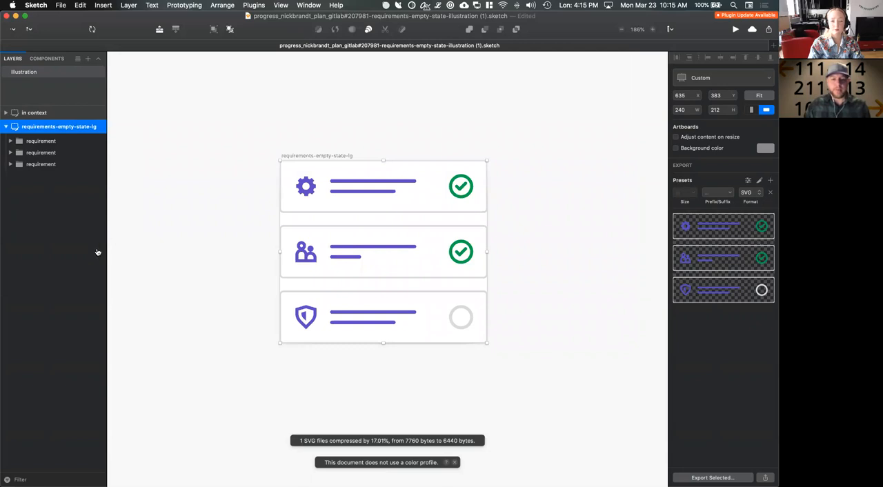
Switch to iTerm2 and check the repository's status with git s
key(super+Tab)
key(super+Tab)
key(super+Tab)
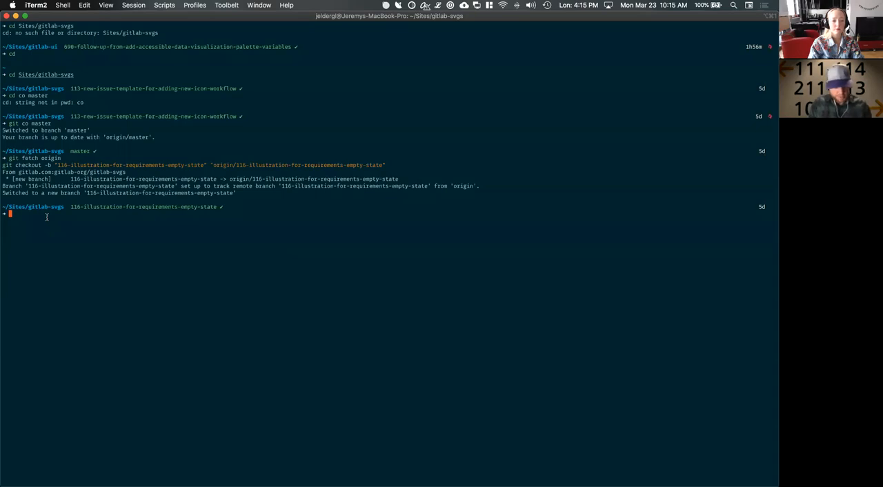
text(git s)
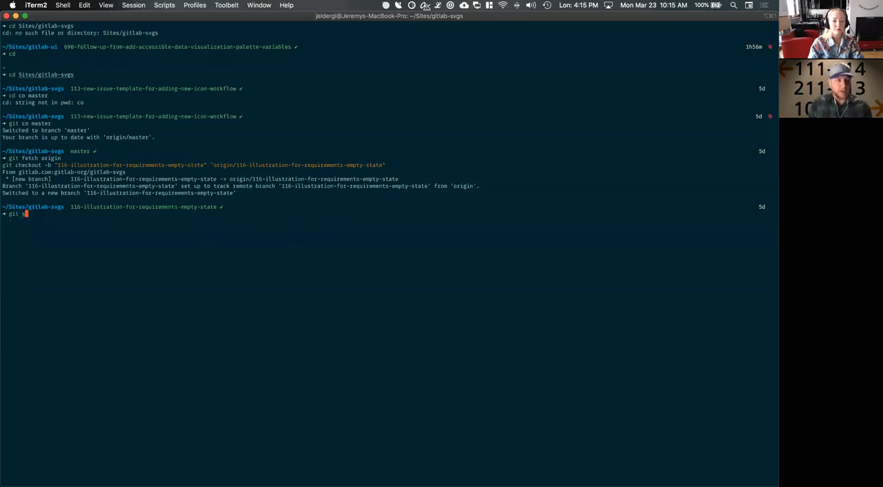
key(Return)
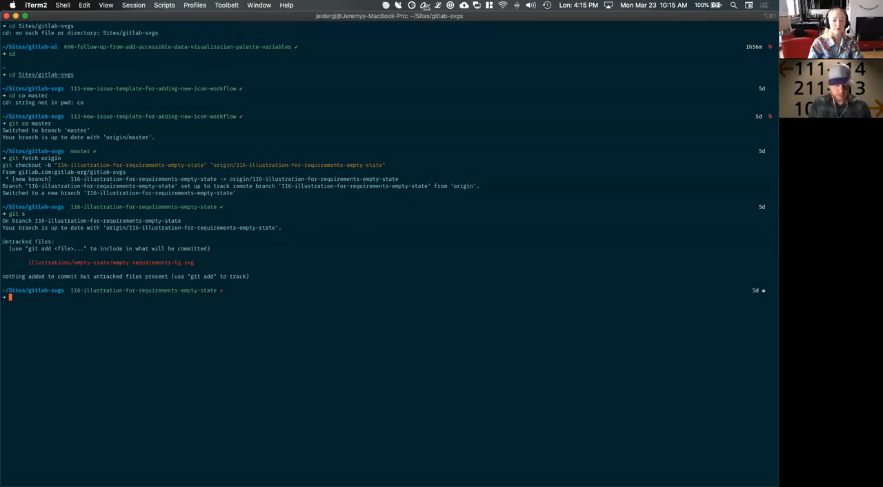
Build the SVG library by running yarn run svg in the gitlab-svgs repository
text(yarn )
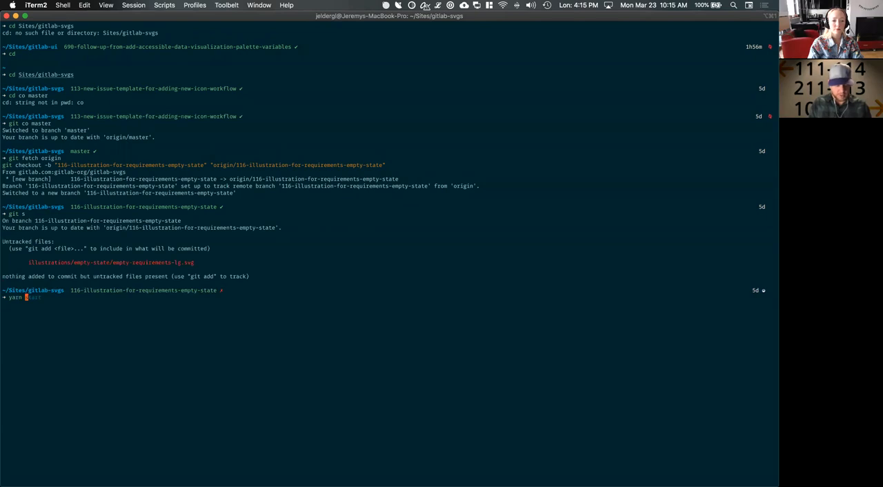
text(run dev)
key(BackSpace)
key(BackSpace)
key(BackSpace)
text(svg)
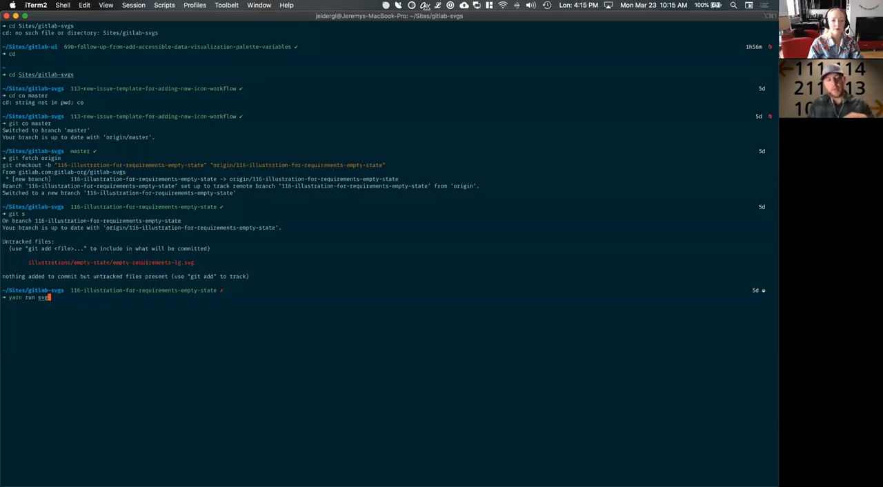
key(Return)
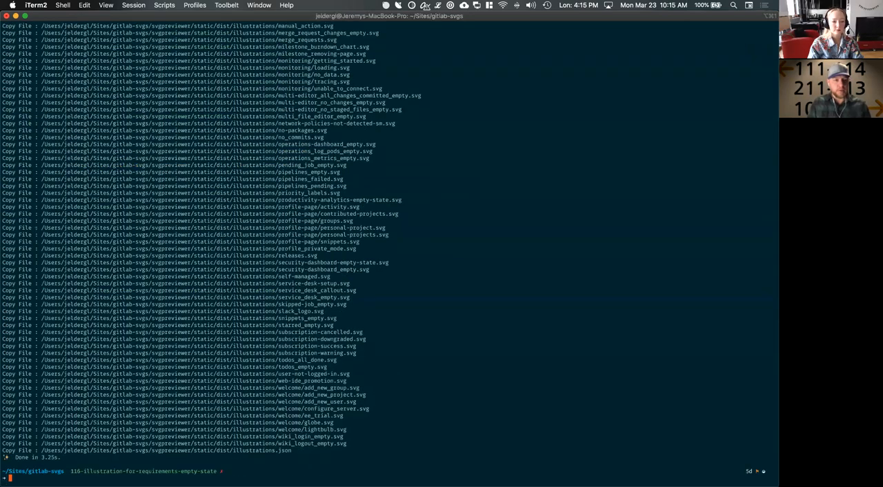
Run git s again and examine the modified and untracked files listed after the build
text(git s)
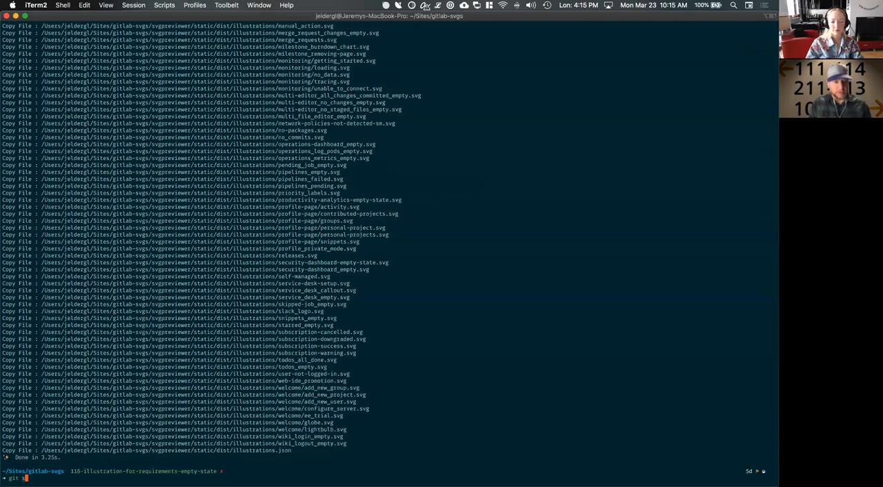
key(Return)
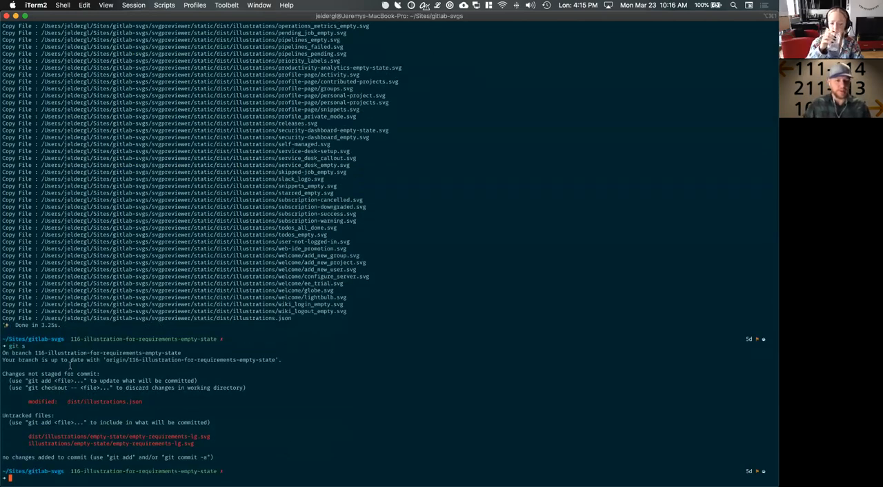
drag(68, 400, 140, 401)
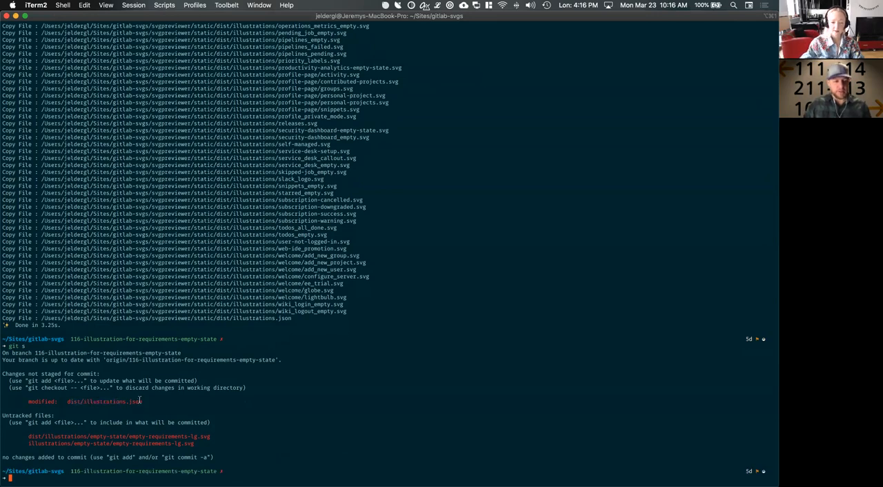
drag(29, 436, 151, 436)
drag(36, 443, 149, 443)
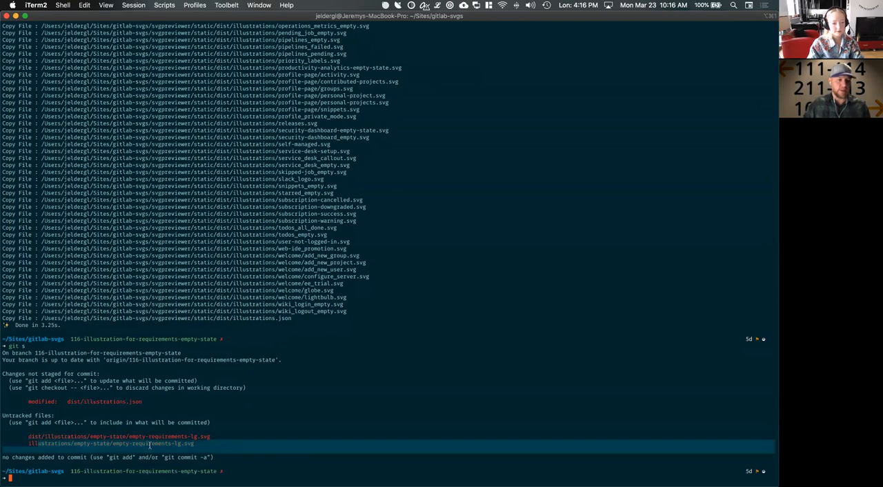
text(ustrations/empty-state/empty-requi)
text(ustrations/empty-state/empty-requi)
click(169, 443)
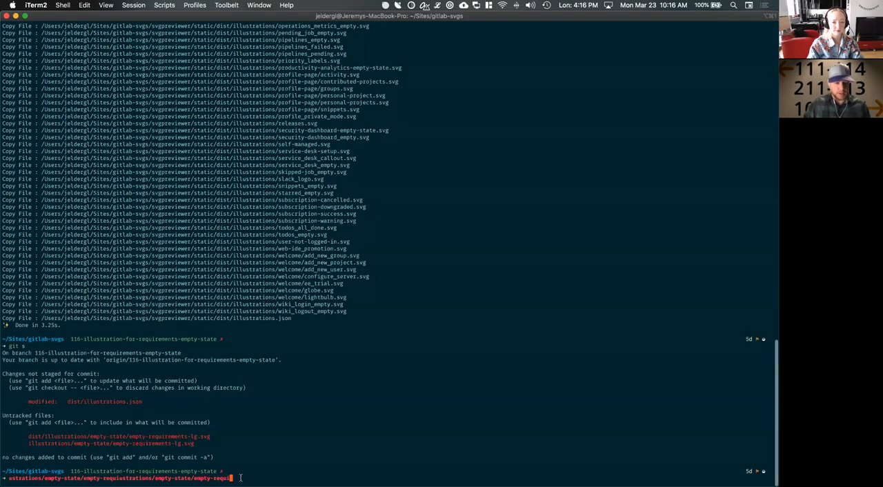
key(BackSpace)
key(BackSpace)
key(BackSpace)
key(BackSpace)
key(BackSpace)
key(BackSpace)
key(BackSpace)
key(BackSpace)
key(BackSpace)
key(BackSpace)
key(BackSpace)
key(BackSpace)
key(BackSpace)
key(BackSpace)
key(BackSpace)
key(BackSpace)
key(BackSpace)
key(BackSpace)
key(BackSpace)
key(BackSpace)
key(BackSpace)
key(BackSpace)
key(BackSpace)
key(BackSpace)
key(BackSpace)
key(BackSpace)
key(BackSpace)
key(BackSpace)
key(BackSpace)
key(BackSpace)
key(BackSpace)
key(BackSpace)
key(BackSpace)
key(BackSpace)
key(BackSpace)
key(BackSpace)
key(BackSpace)
key(BackSpace)
key(BackSpace)
key(BackSpace)
key(BackSpace)
key(BackSpace)
key(BackSpace)
key(BackSpace)
key(BackSpace)
key(BackSpace)
key(BackSpace)
key(BackSpace)
key(BackSpace)
key(BackSpace)
key(BackSpace)
key(BackSpace)
key(BackSpace)
key(BackSpace)
key(BackSpace)
key(BackSpace)
key(BackSpace)
key(BackSpace)
key(BackSpace)
key(BackSpace)
text(g)
key(BackSpace)
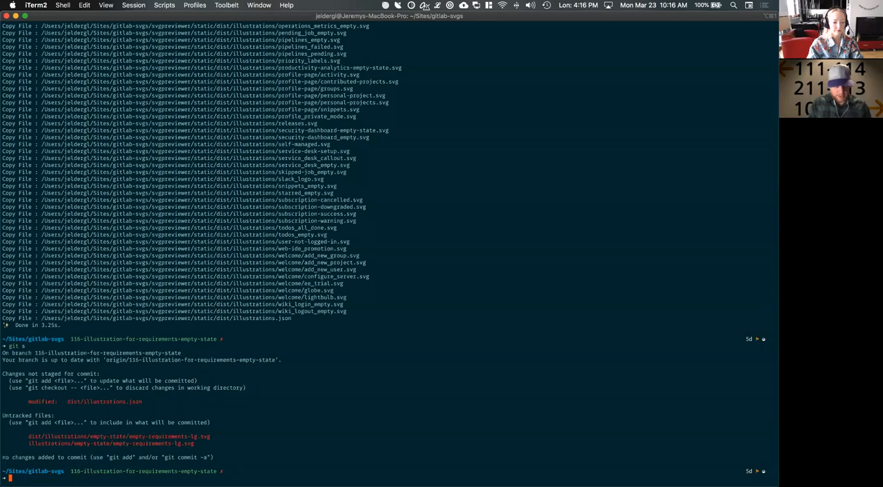
text(yarn)
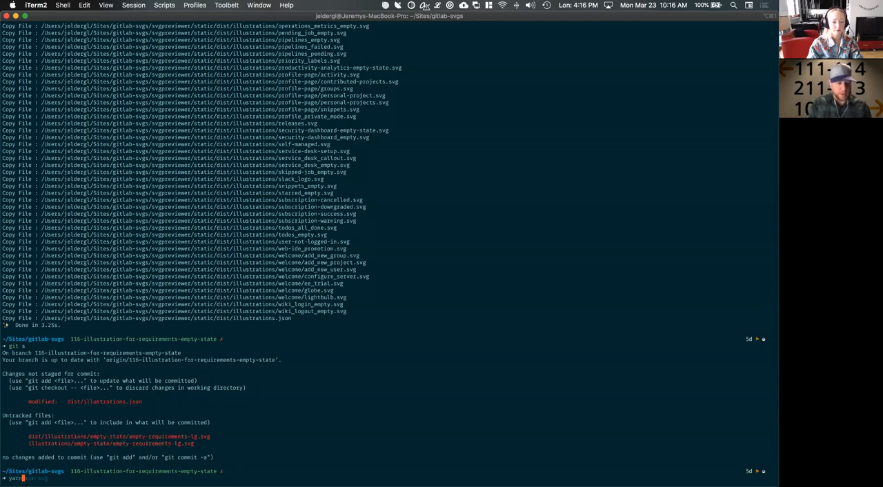
text( run dev)
key(Return)
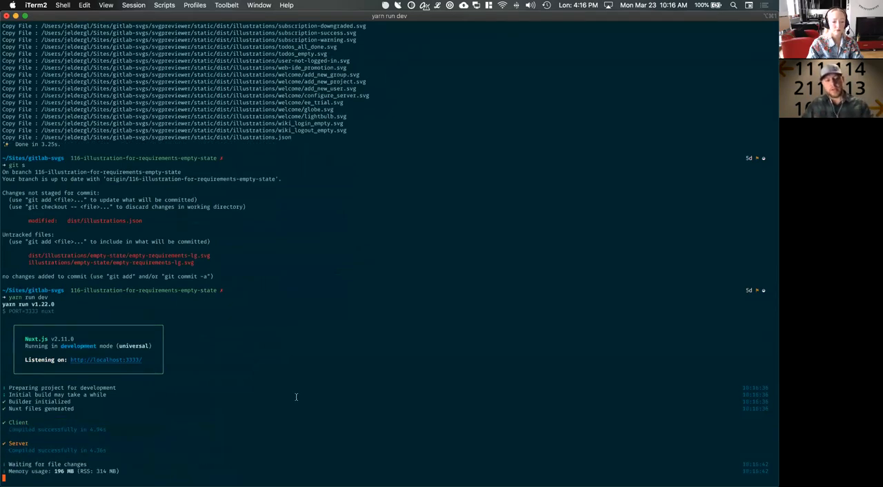
super+click(109, 361)
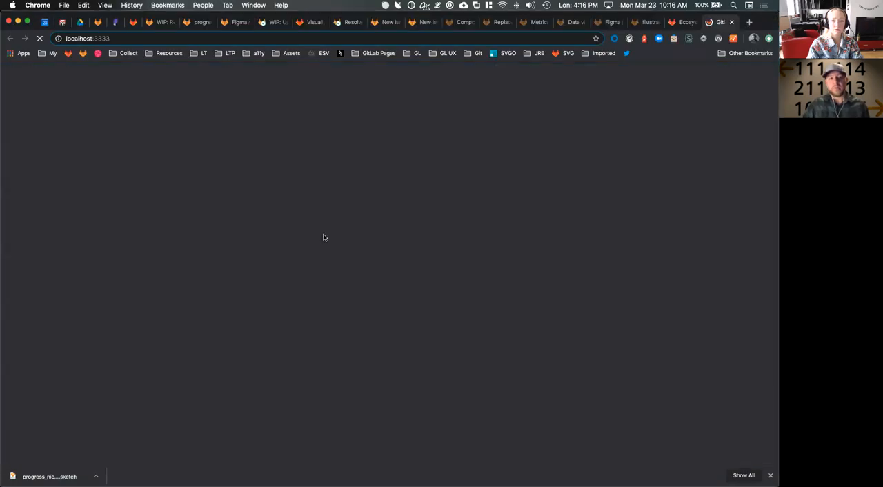
Search the Illustrations page for "empty-r" and examine the empty-requirements-lg.svg preview against the gray card
click(249, 71)
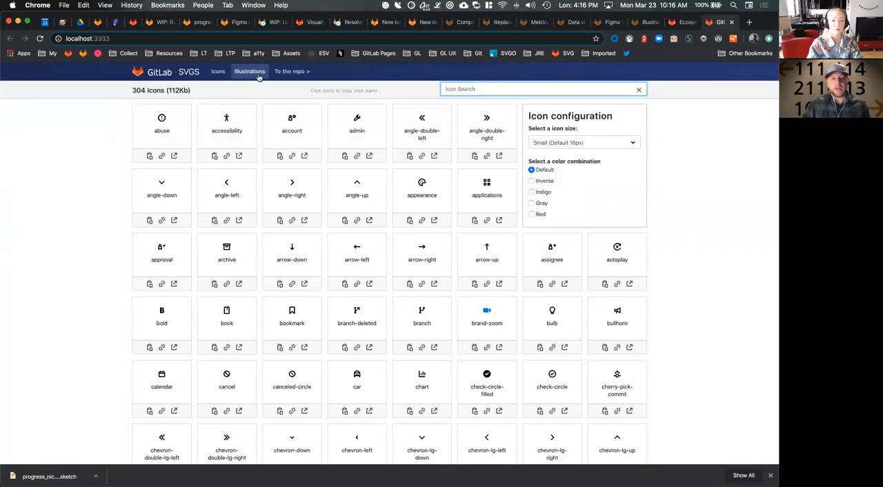
click(513, 89)
text(empty)
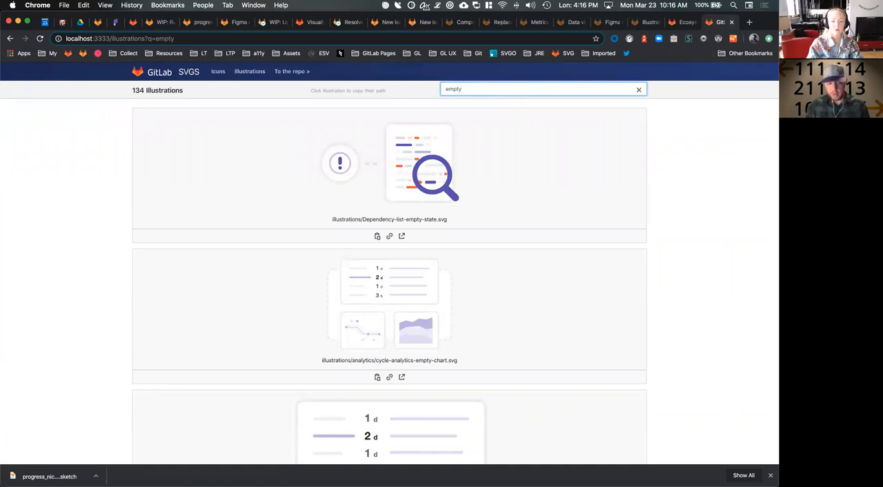
text(-r)
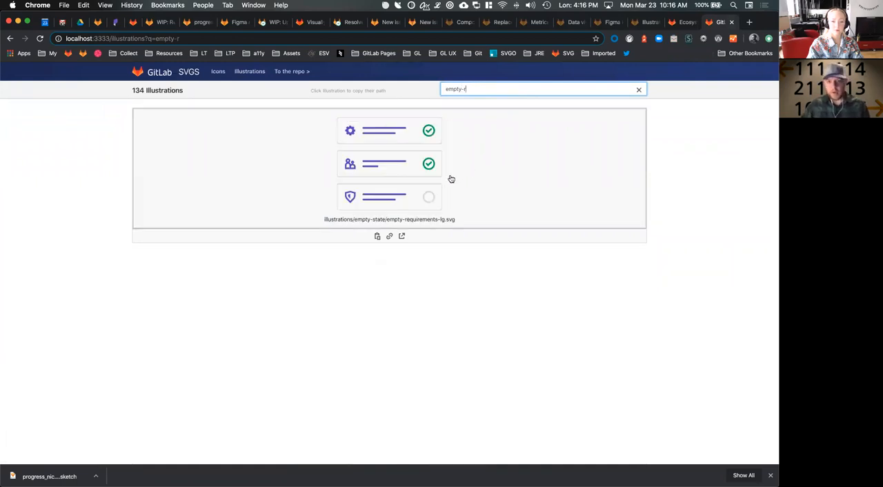
click(418, 274)
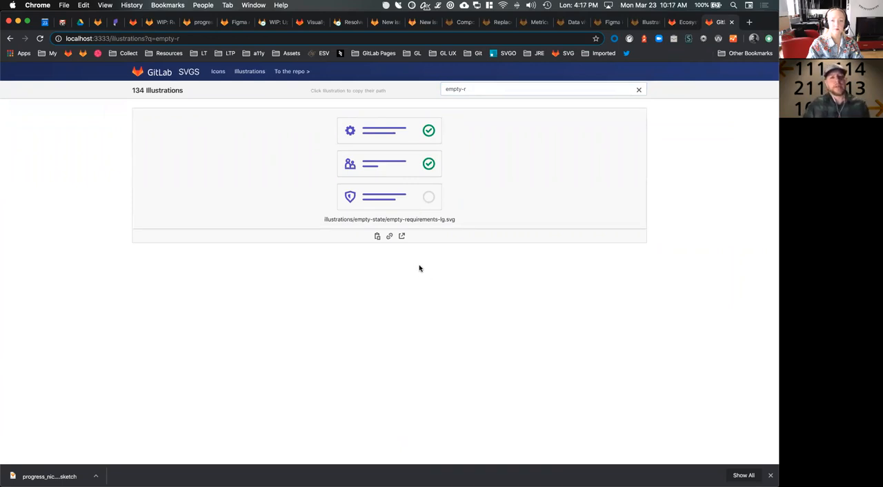
Switch to iTerm2 and stop the running development server
key(super+Tab)
click(150, 246)
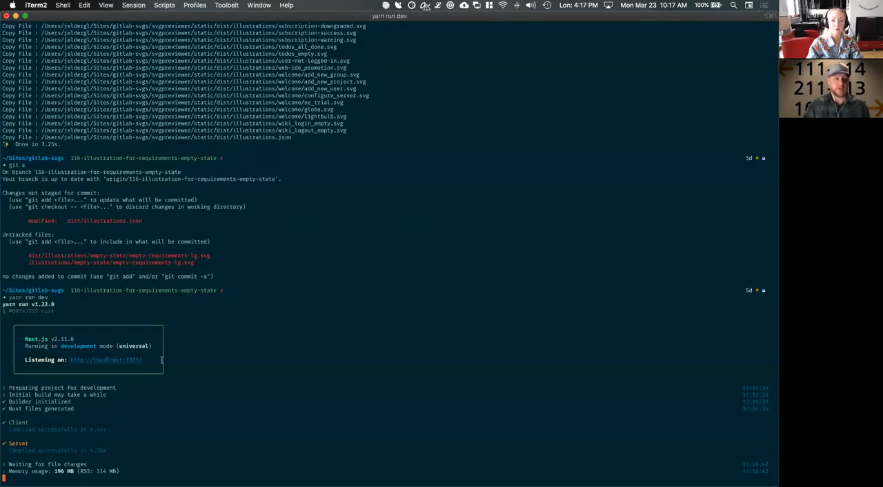
Switch to Sketch and select the box layers of all three requirement groups in the requirements-empty-state-lg artboard
key(super+Tab)
key(Tab)
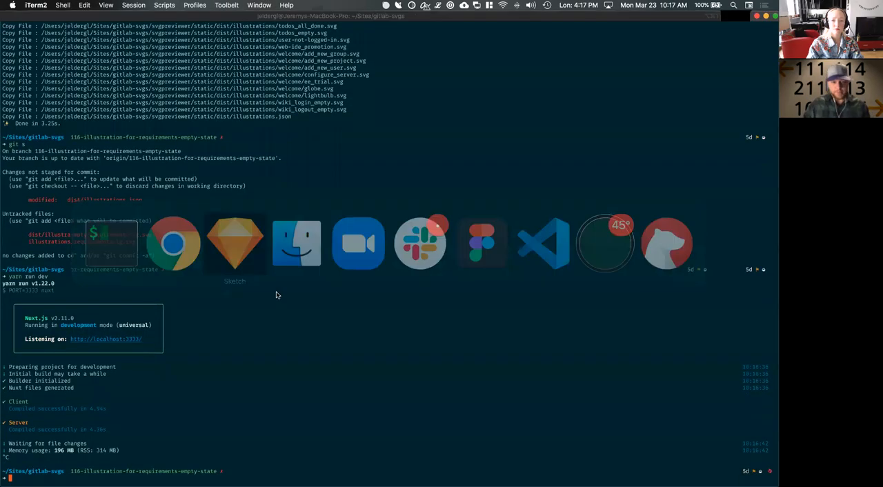
key(Escape)
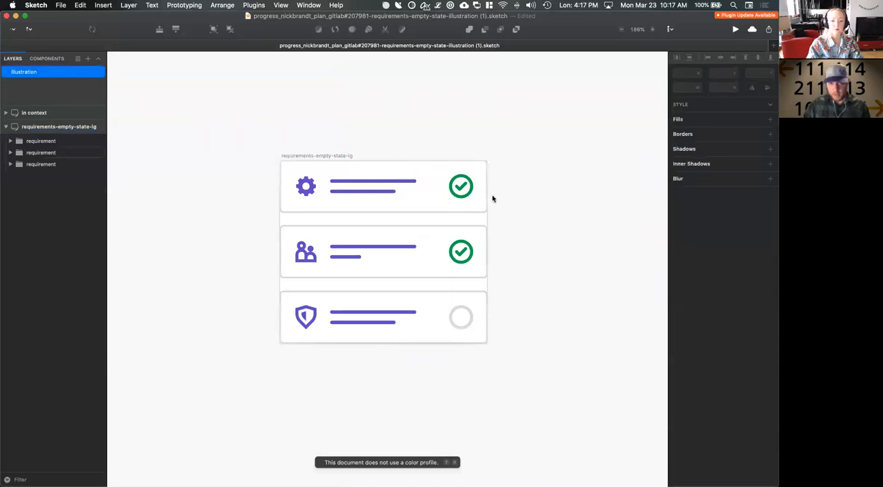
click(444, 214)
shift+click(441, 229)
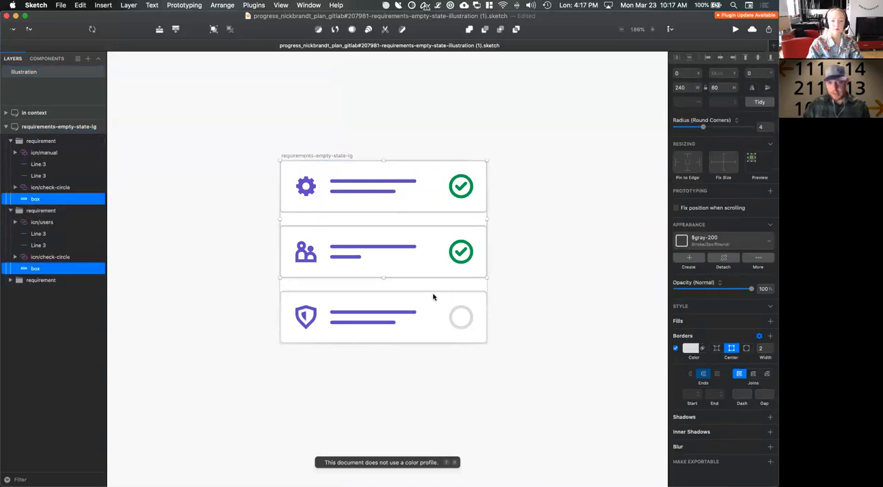
shift+click(435, 293)
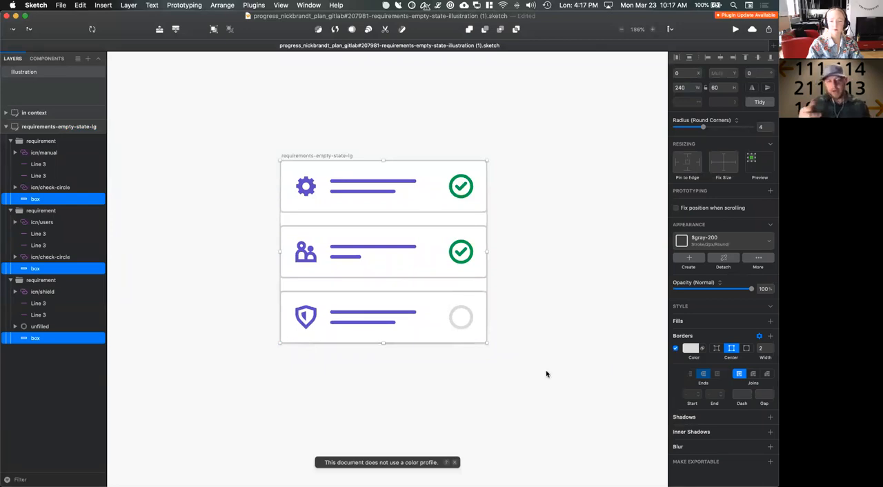
Switch to Chrome, try the Inverse, Indigo, Gray, Red and Default color combinations on the Icons page, and return to the Illustrations page
key(super+Tab)
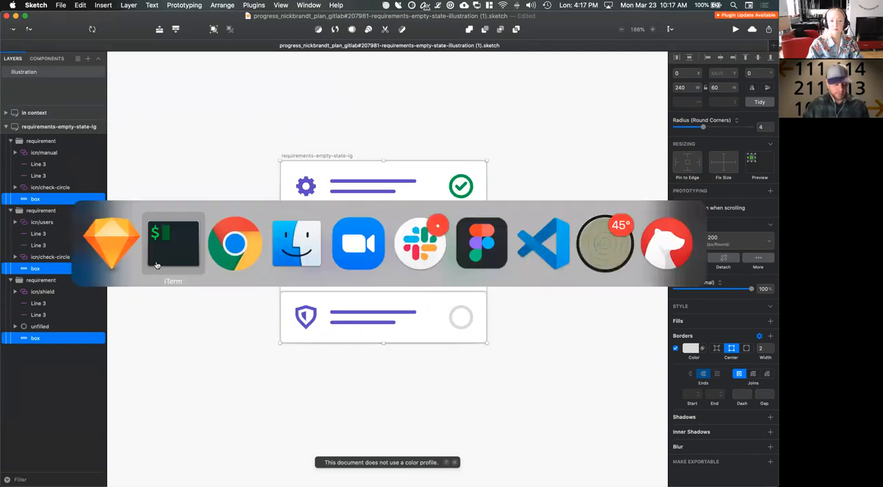
click(233, 266)
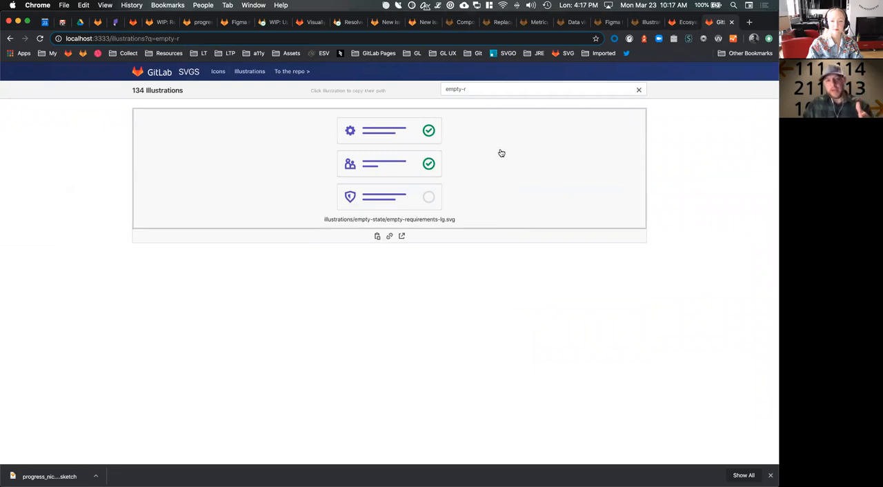
click(219, 72)
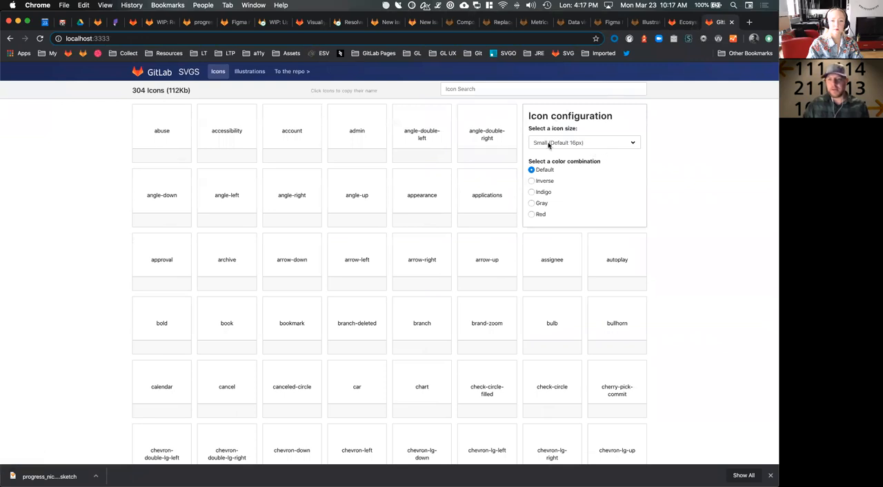
click(542, 181)
click(543, 193)
click(543, 203)
click(541, 214)
click(541, 170)
click(251, 76)
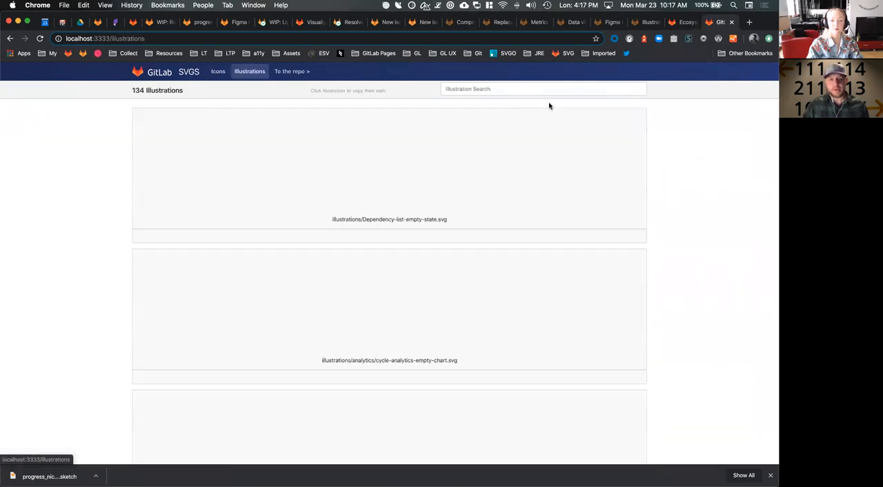
click(510, 86)
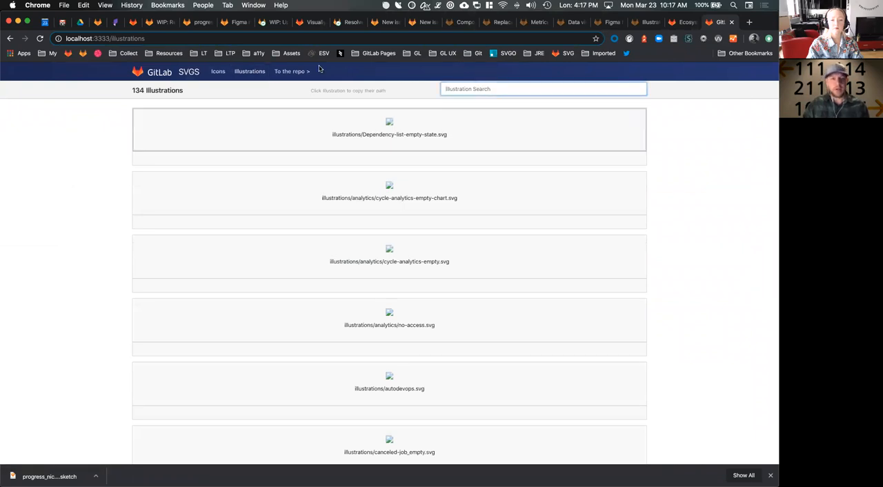
Switch to Sketch, detach the three selected boxes from their shared layer style and give them a $white fill
key(super+Tab)
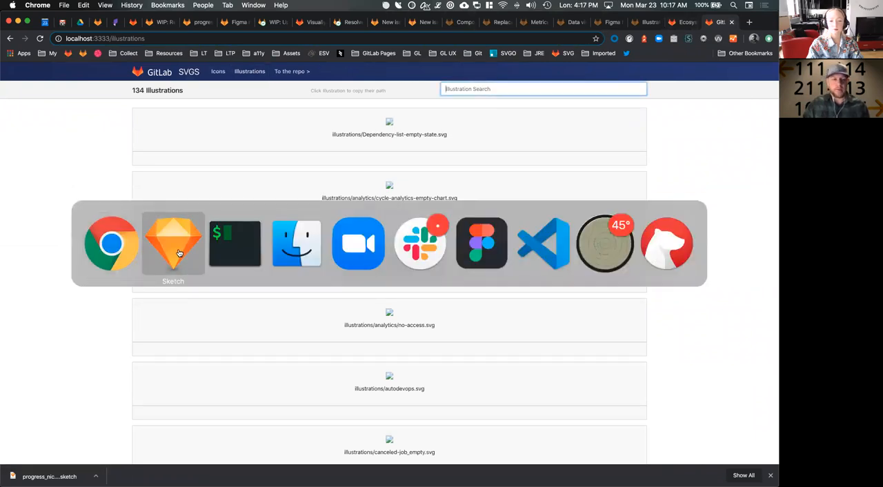
click(175, 259)
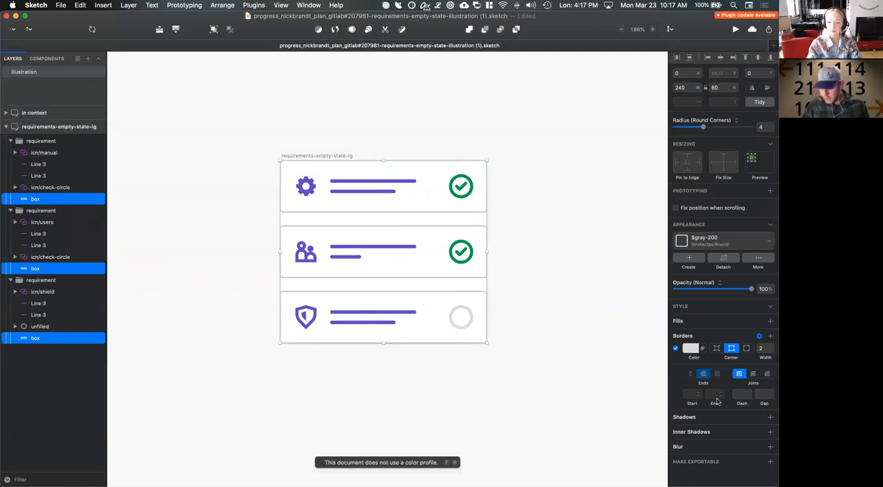
click(769, 240)
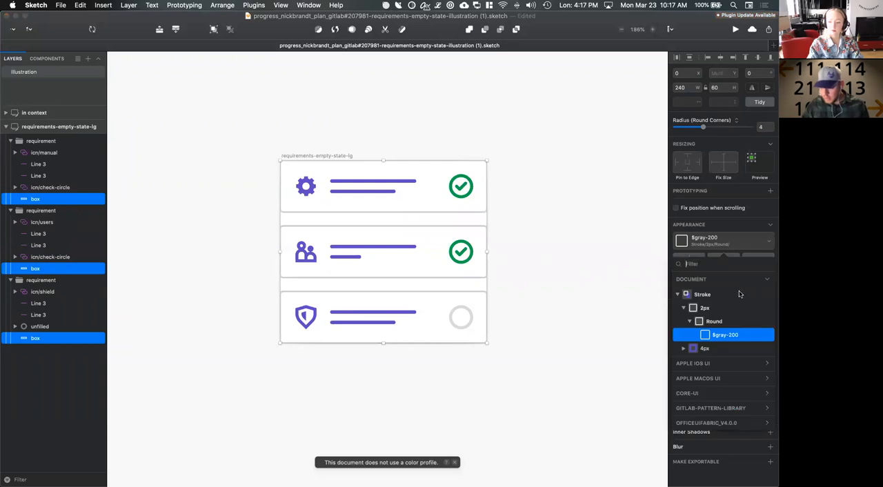
click(769, 242)
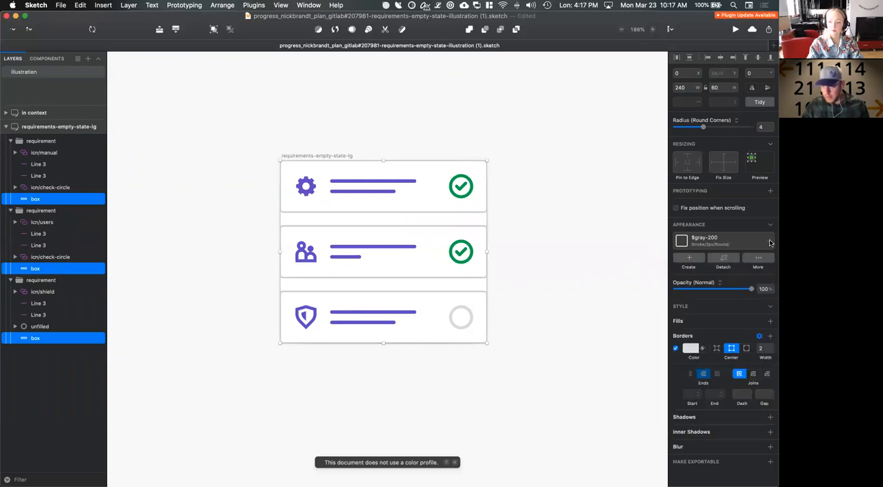
click(727, 260)
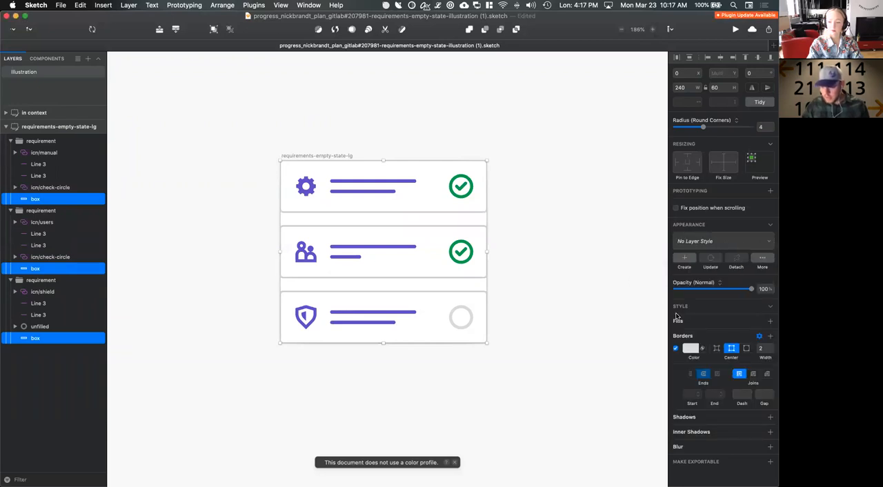
click(770, 321)
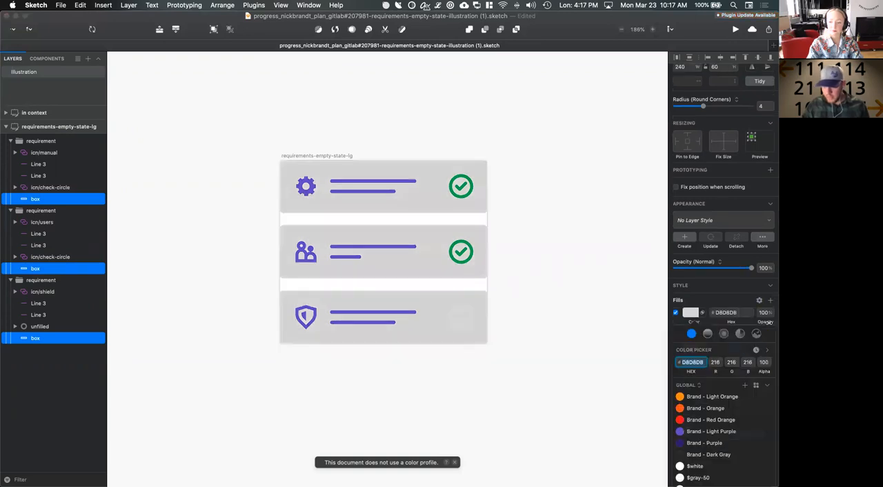
click(694, 446)
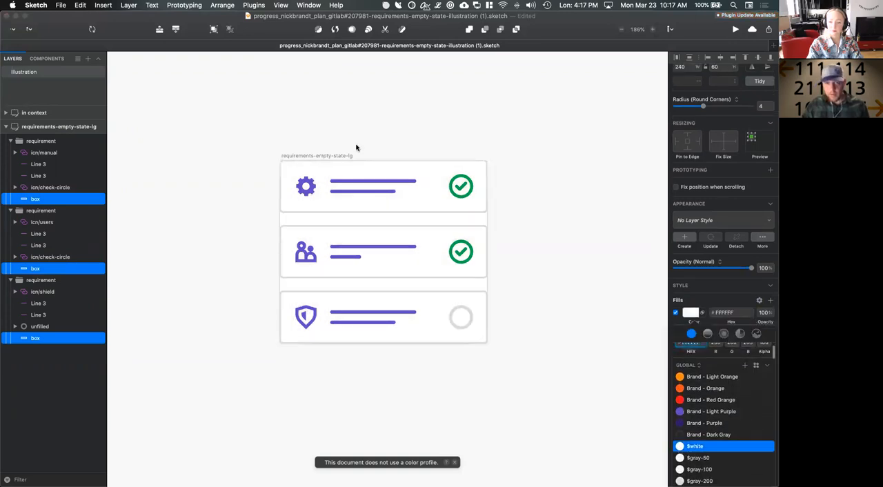
Export the requirements-empty-state-lg artboard as SVG into the empty-state folder, replacing empty-requirements-lg.svg
click(356, 146)
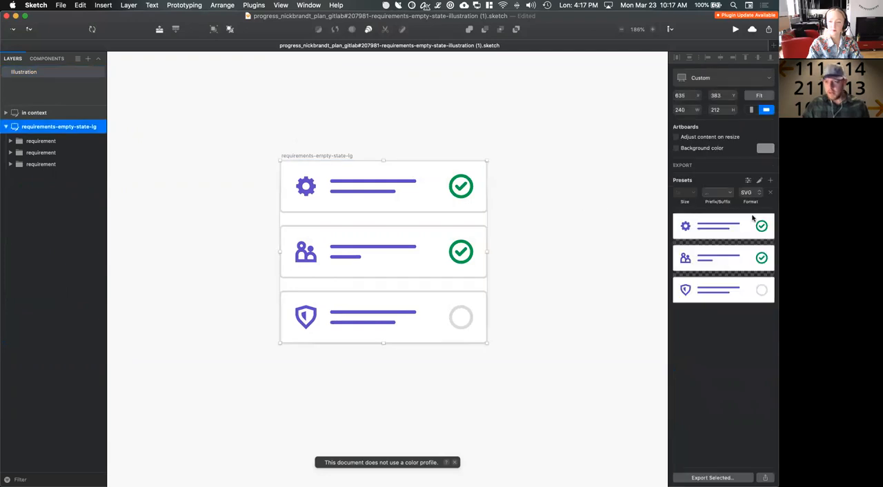
click(728, 476)
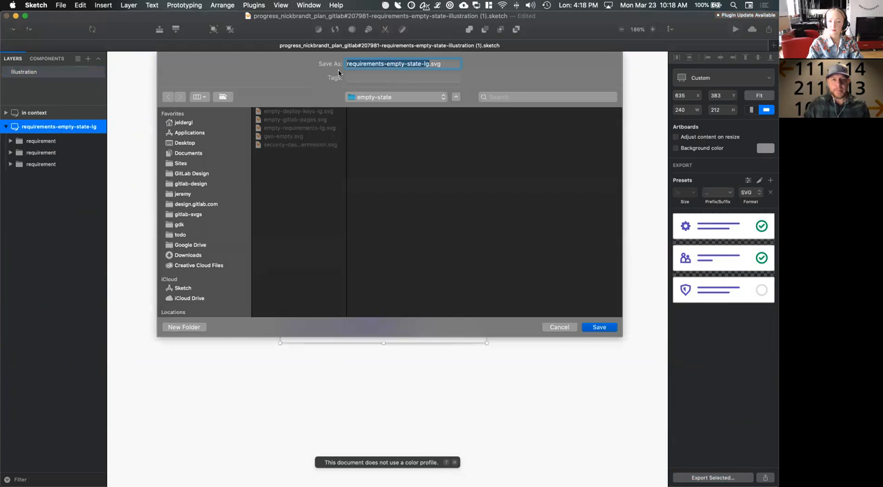
click(278, 128)
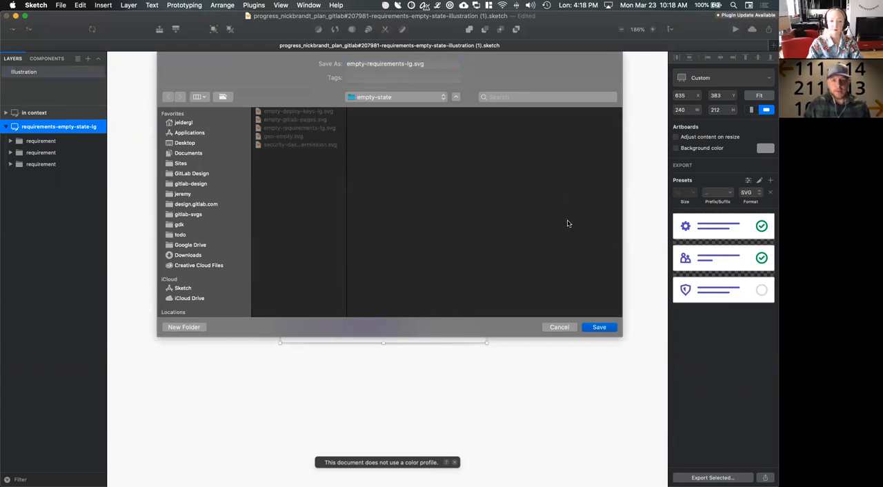
click(600, 327)
click(456, 105)
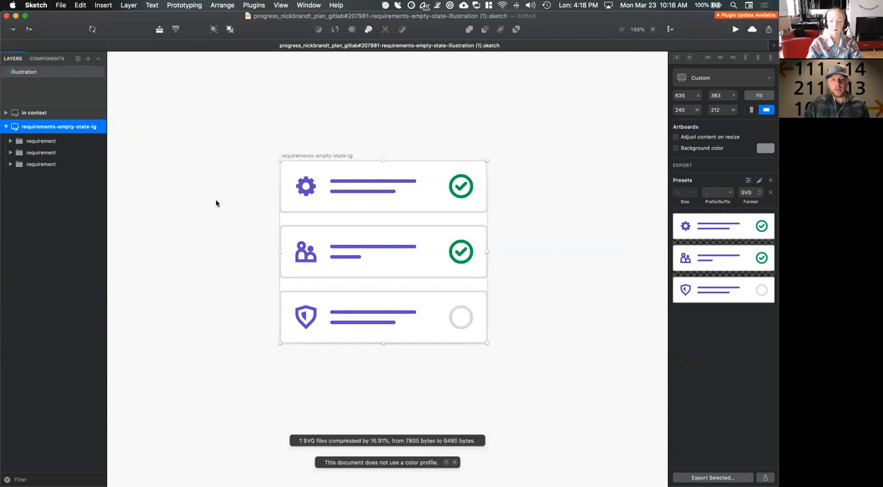
Switch to iTerm2 and rebuild the SVG library with yarn run svg
key(super+Tab)
key(super+Tab)
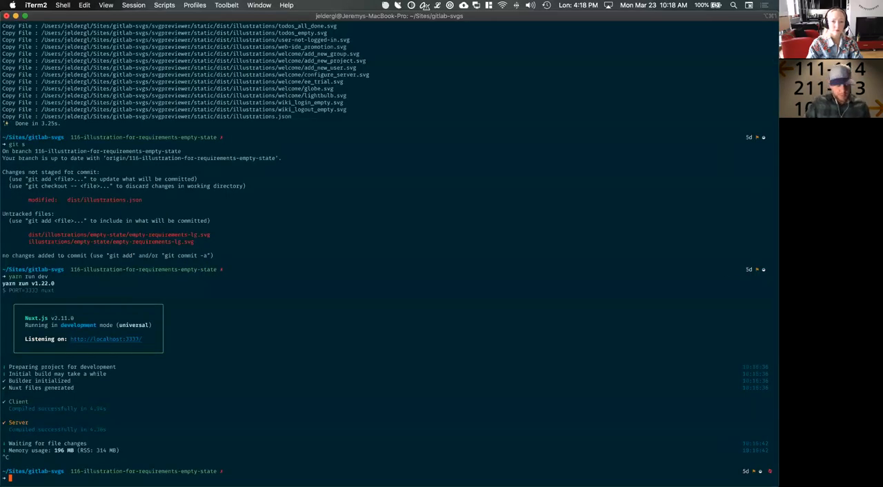
text(yarn)
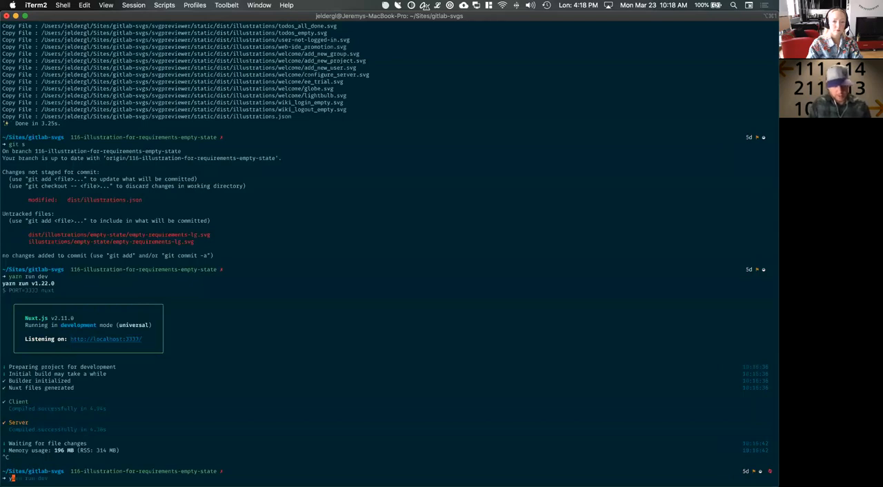
key(Right)
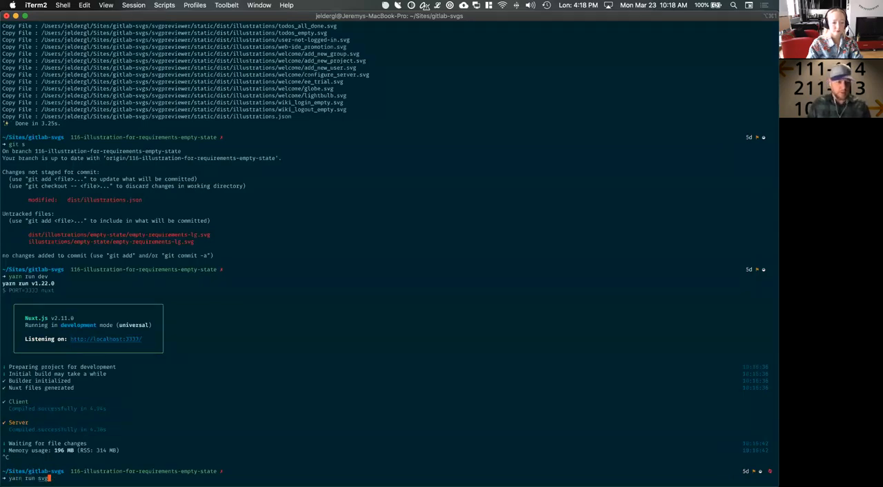
key(Return)
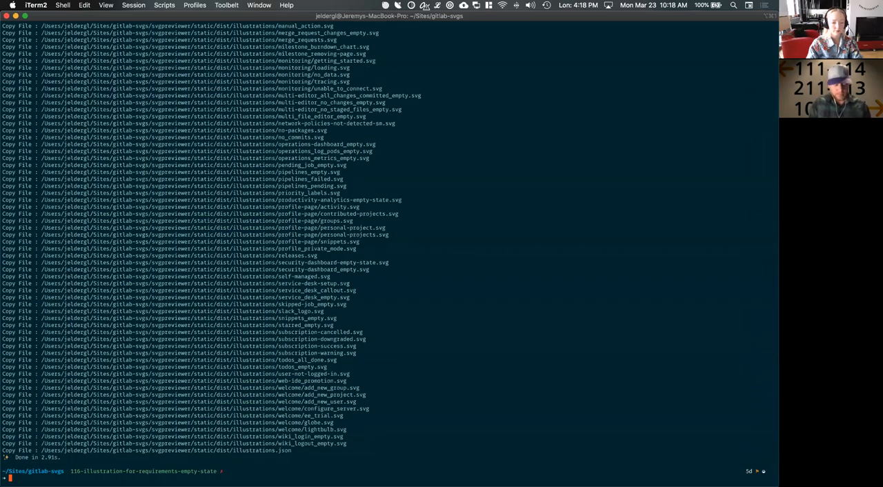
Restart the development server with yarn run dev and switch to the local Illustrations page in Chrome
key(Up)
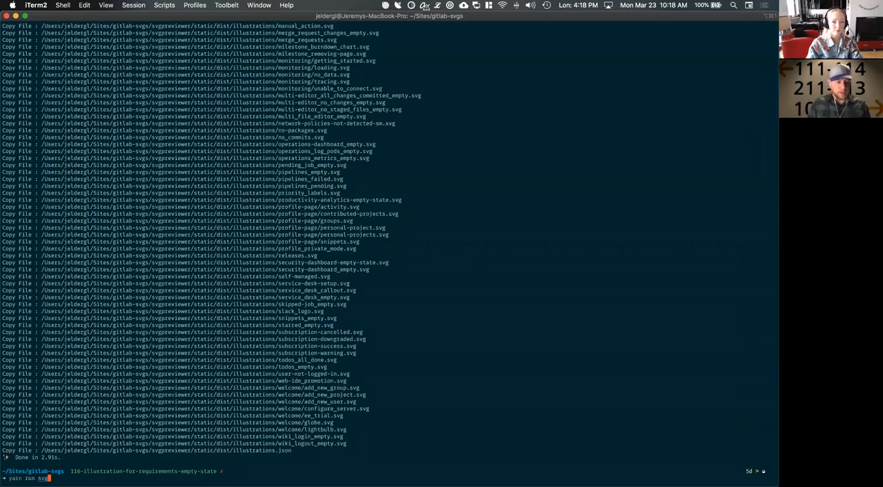
key(Return)
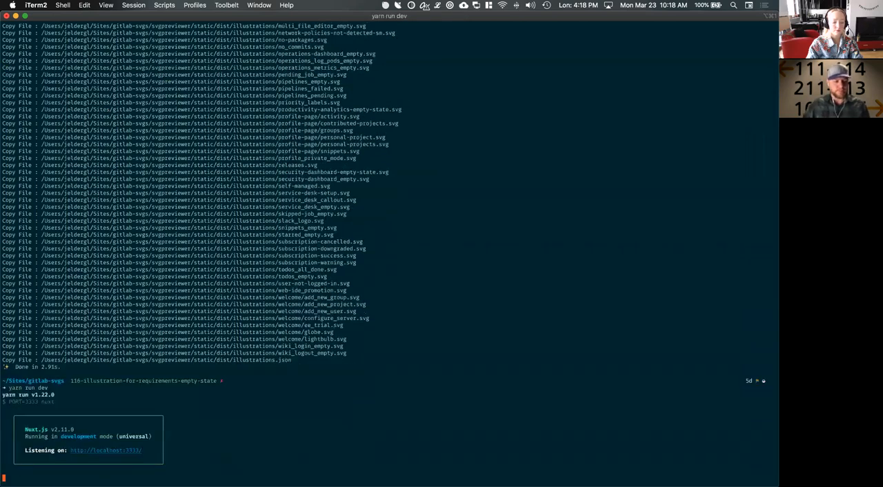
key(super+Tab)
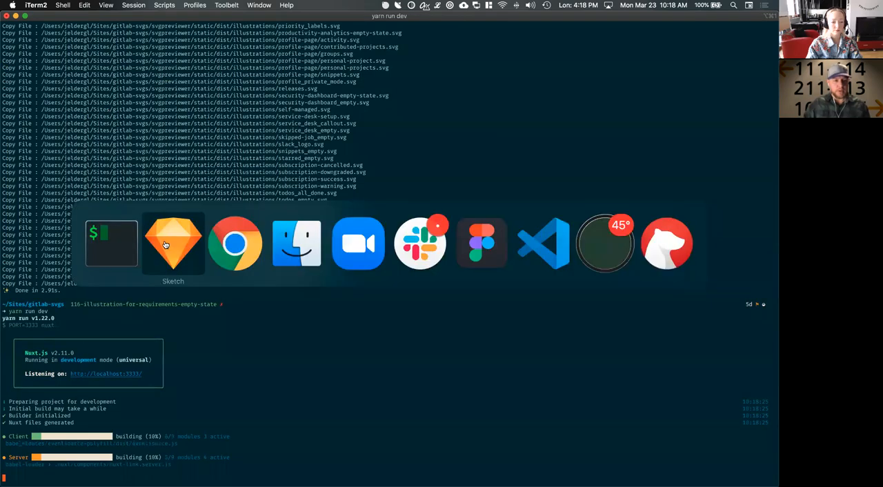
key(super+Tab)
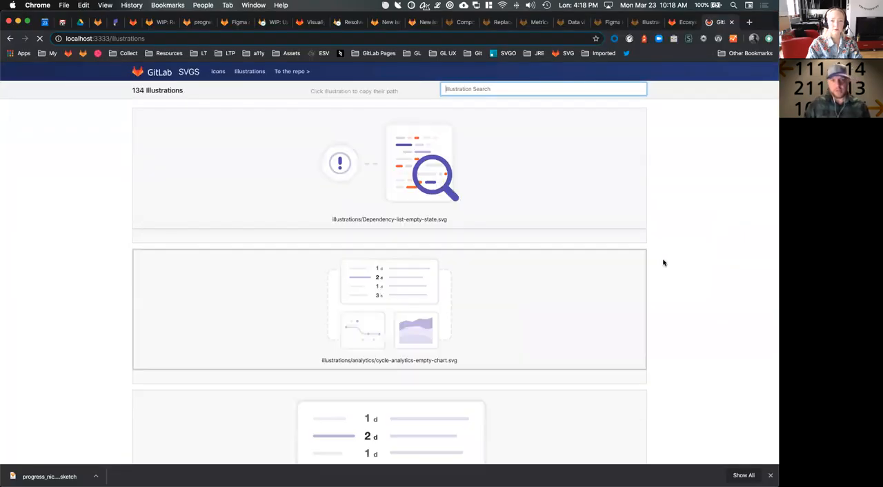
Search the illustrations for "re" and check the box fills in the empty-requirements-lg.svg preview
click(513, 88)
text(re)
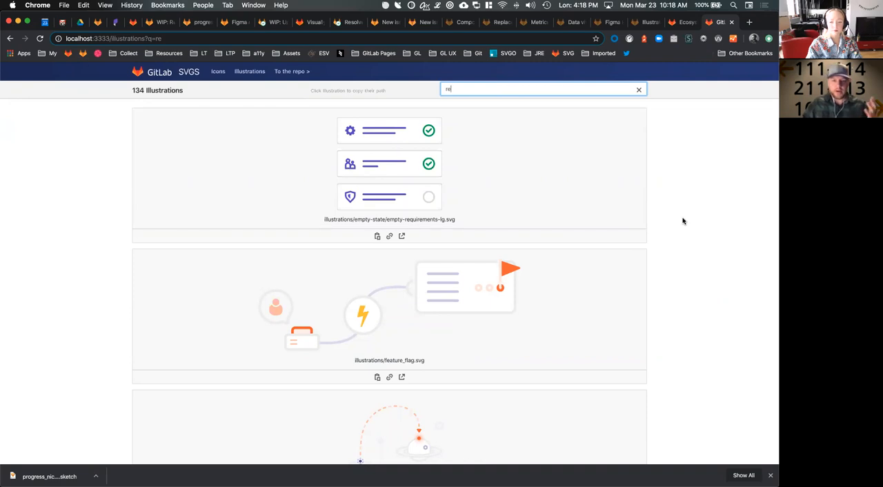
click(649, 220)
Switch to iTerm2, stop the development server and list the branch's changed files with git s
key(super+Tab)
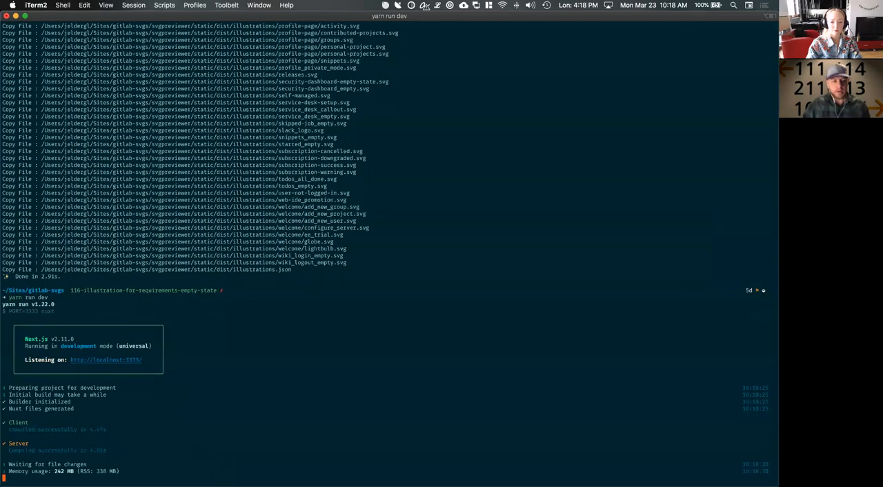
key(ctrl+c)
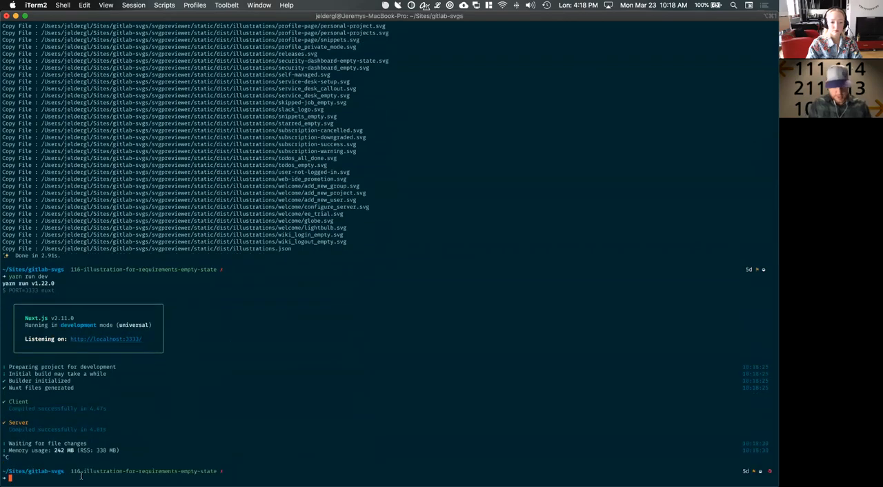
text(git s)
key(Return)
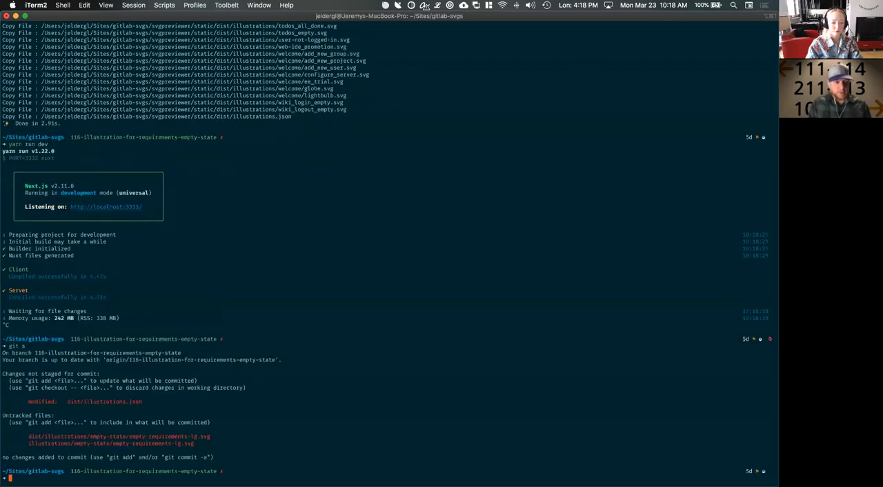
Stage all changed and untracked files with git add
text(git add .)
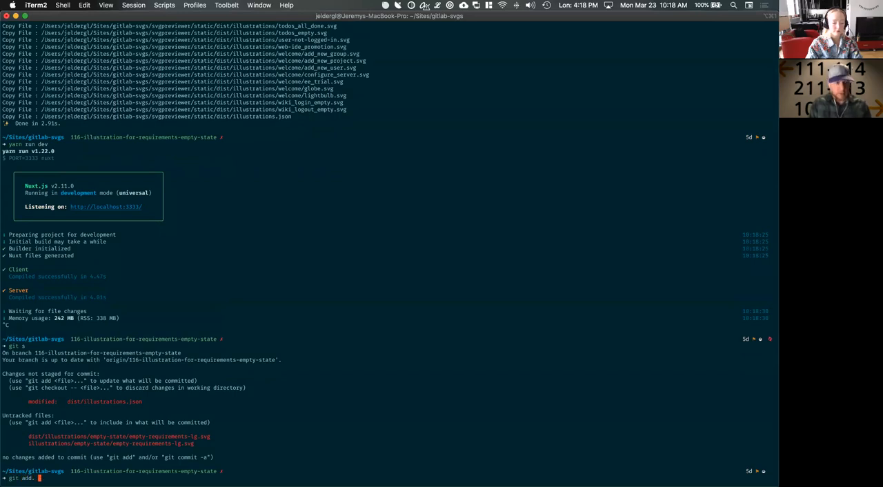
key(Return)
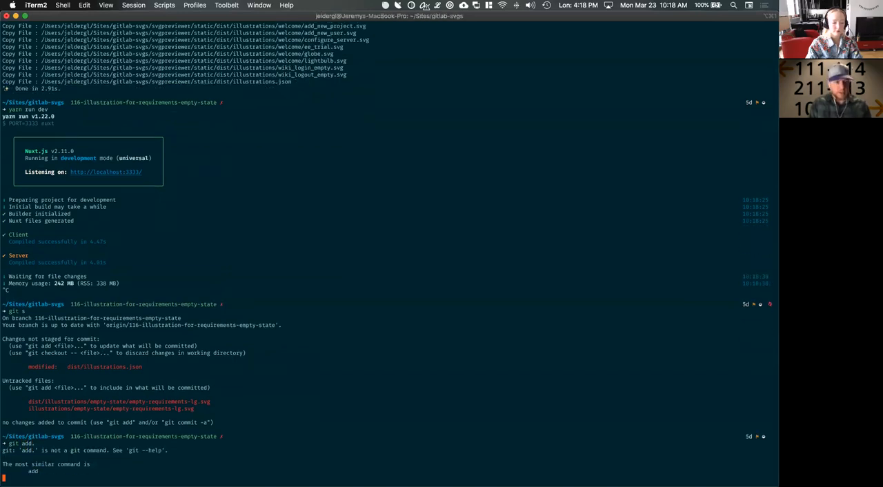
text(git add .)
key(Return)
Commit the staged files with git cm 'Adding requirements empty state illustration to library' and push the branch with git push
text(git cm)
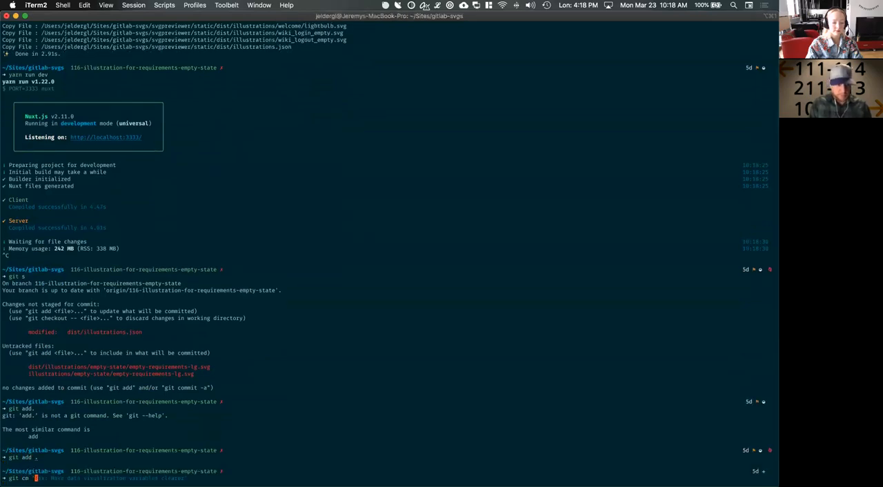
text('Addin)
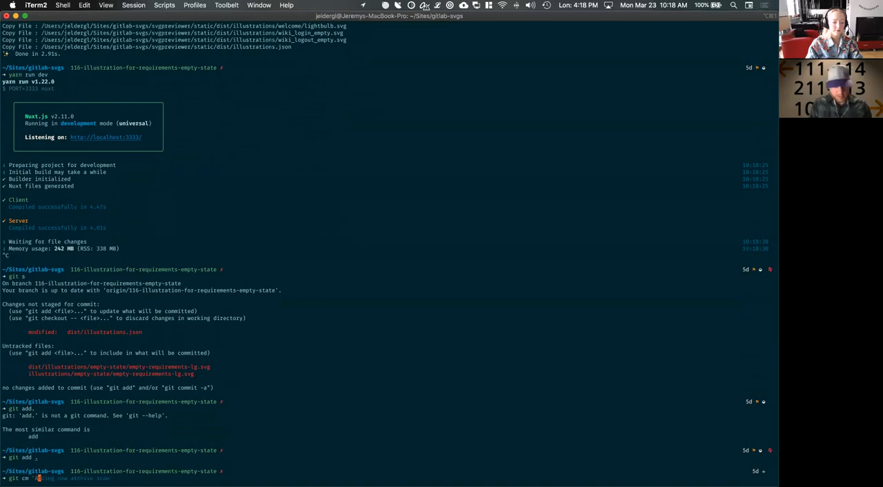
text(g iequirements e)
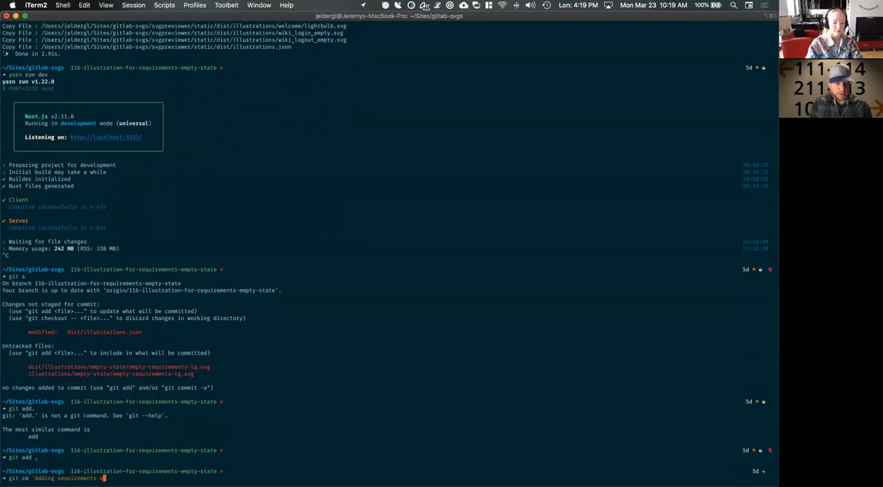
text(mpty state)
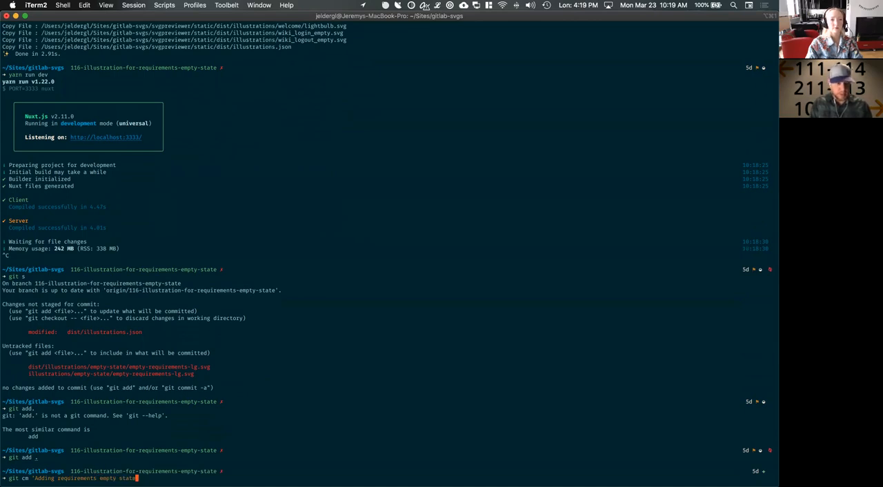
text( to ibrary)
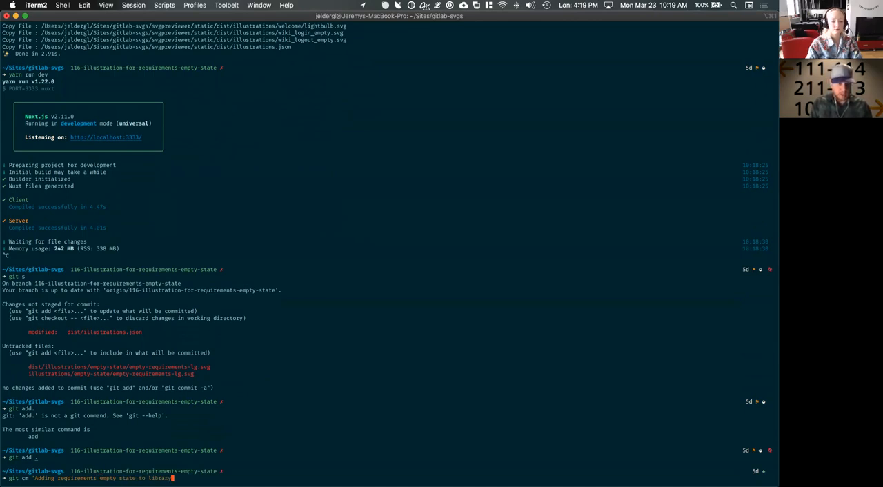
key(Left)
key(Left)
key(Left)
key(Left)
key(Left)
key(Left)
key(Left)
key(Left)
key(Left)
key(Left)
text(illustration)
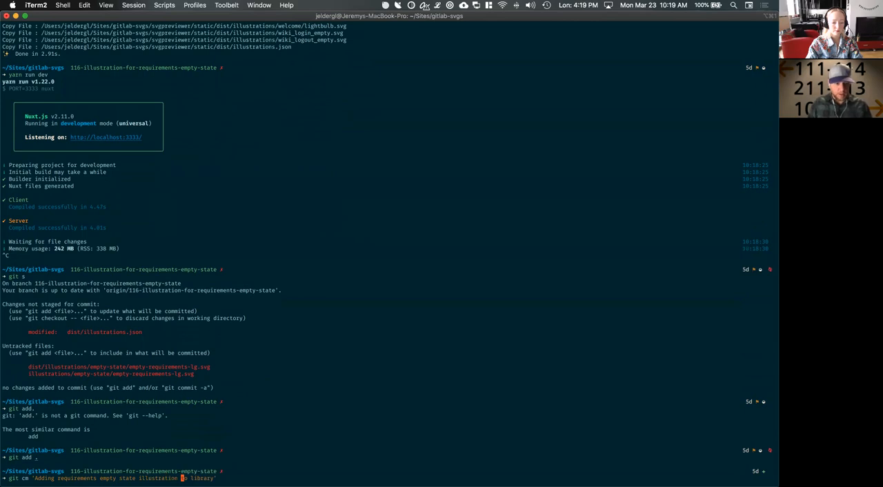
key(Return)
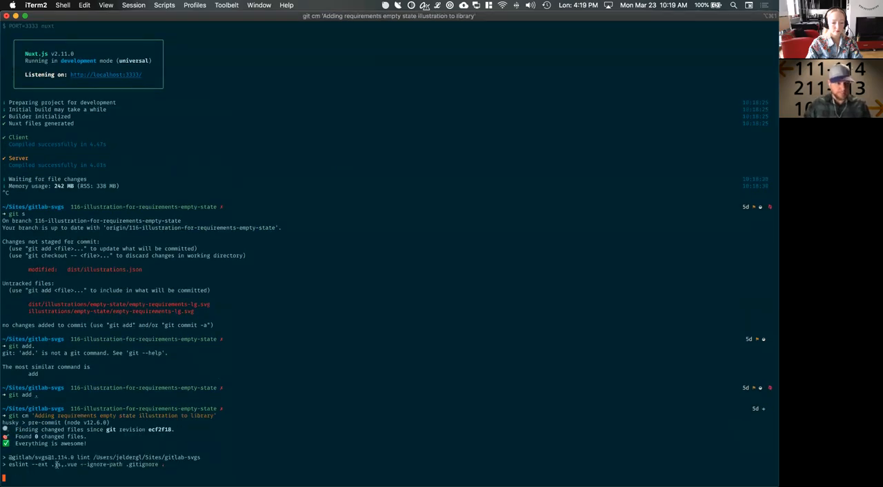
text(git push)
key(Return)
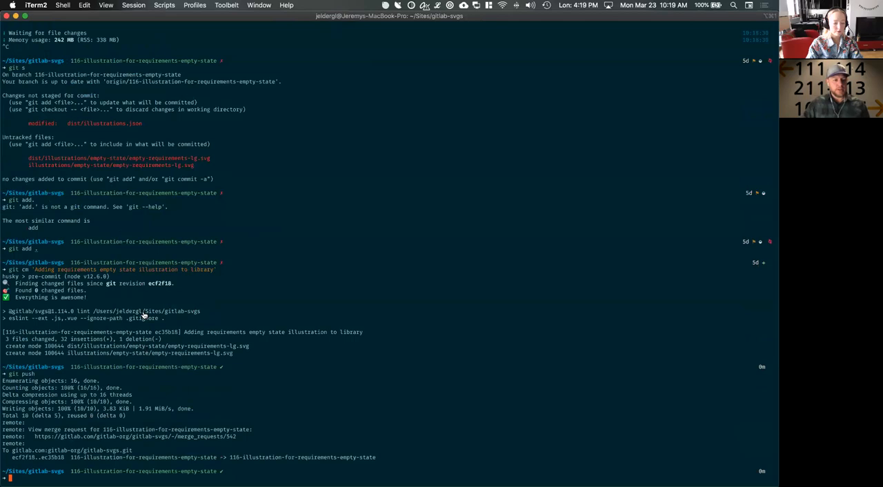
Switch to Chrome, open merge request !542 on GitLab and reload it to load the pushed commit
key(super+Tab)
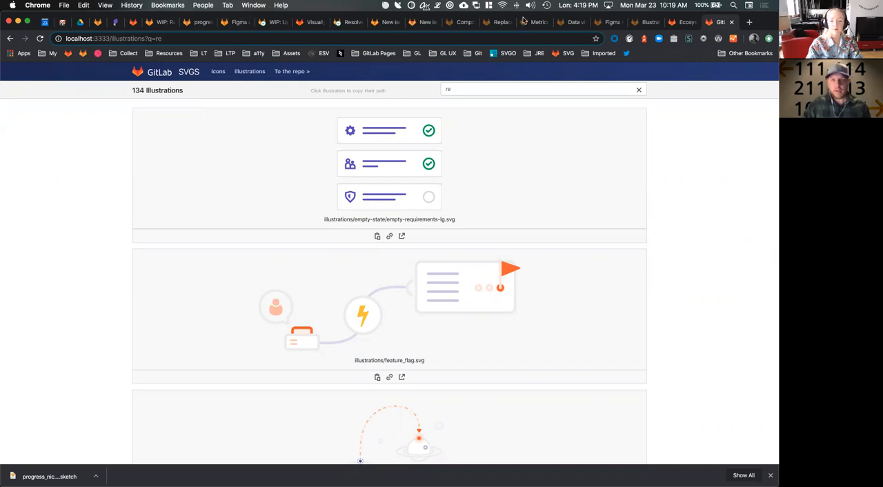
click(163, 22)
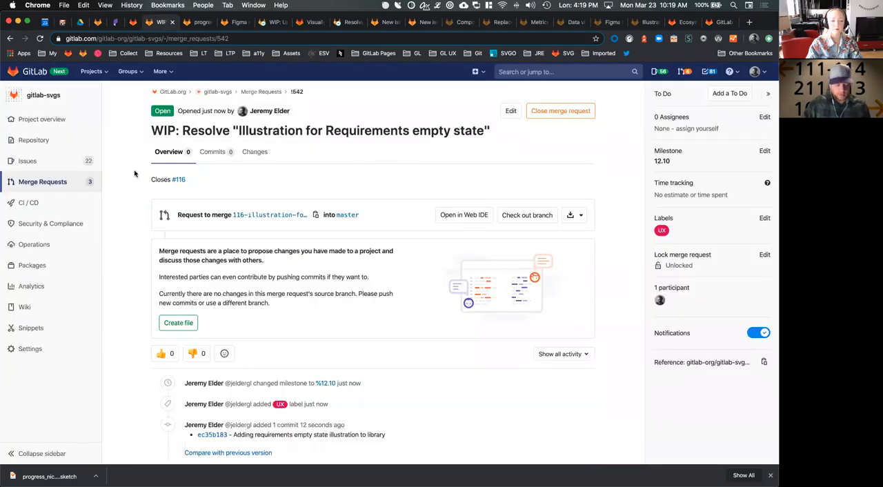
key(super+r)
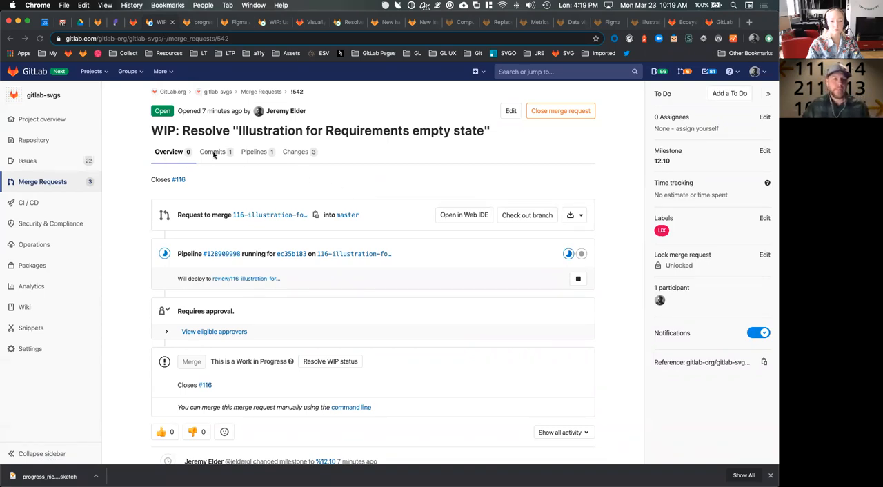
Open the merge request's changes and examine the diff of the optimized empty-requirements-lg.svg in the dist folder
click(294, 153)
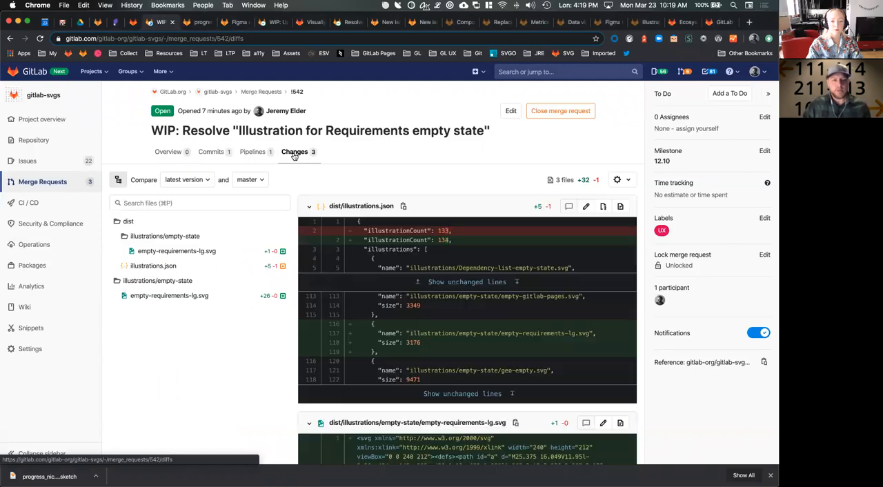
click(167, 252)
scroll(469, 261, down, 5)
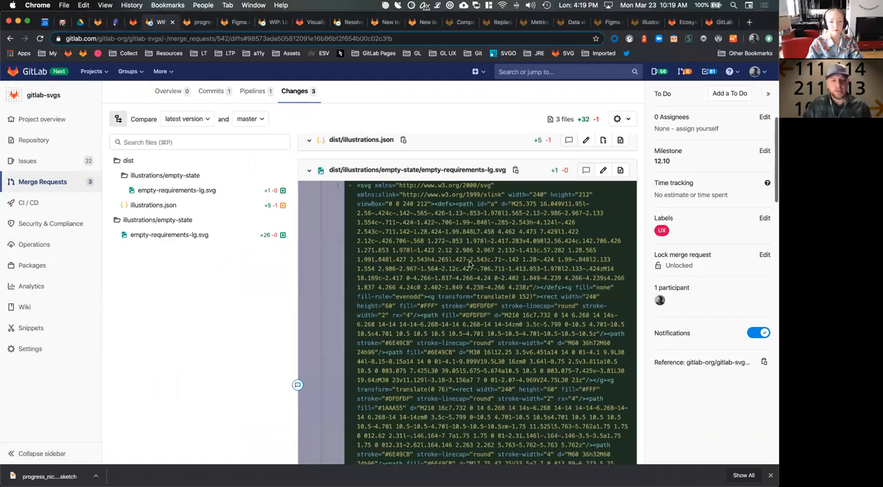
scroll(470, 261, up, 10)
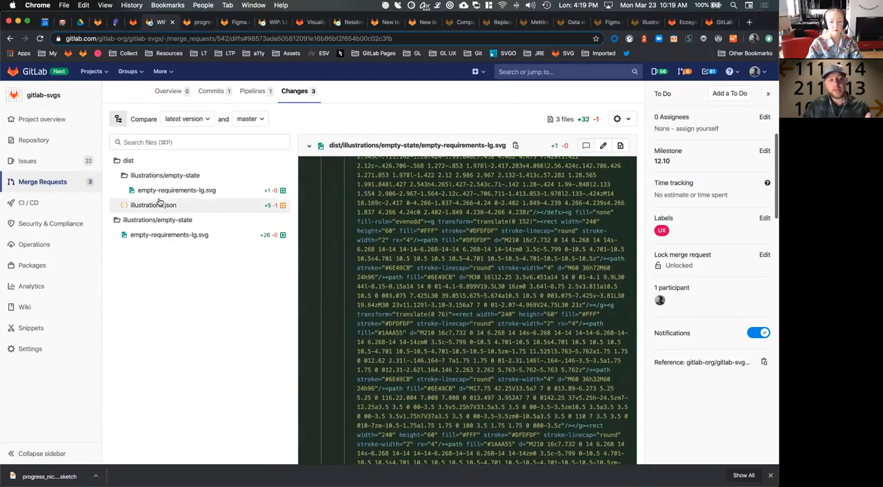
Review the new empty-requirements-lg.svg entry in the illustrations.json diff, followed by the source SVG's diff
click(145, 205)
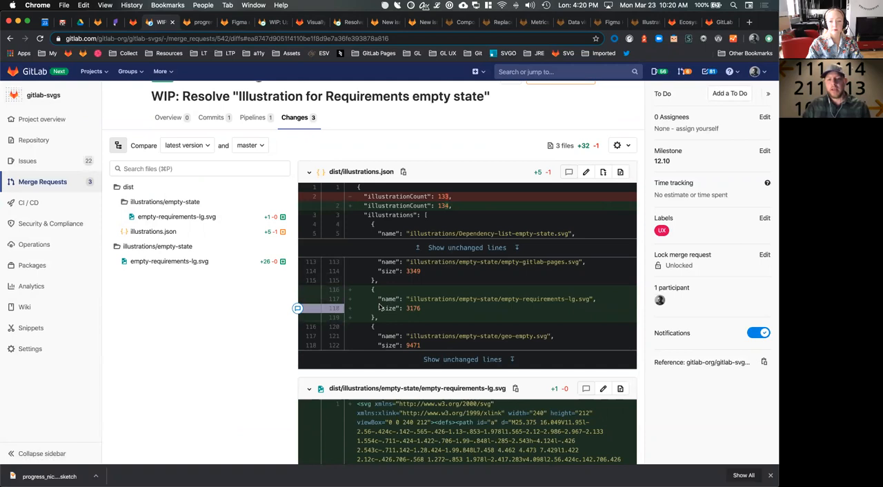
drag(416, 299, 530, 299)
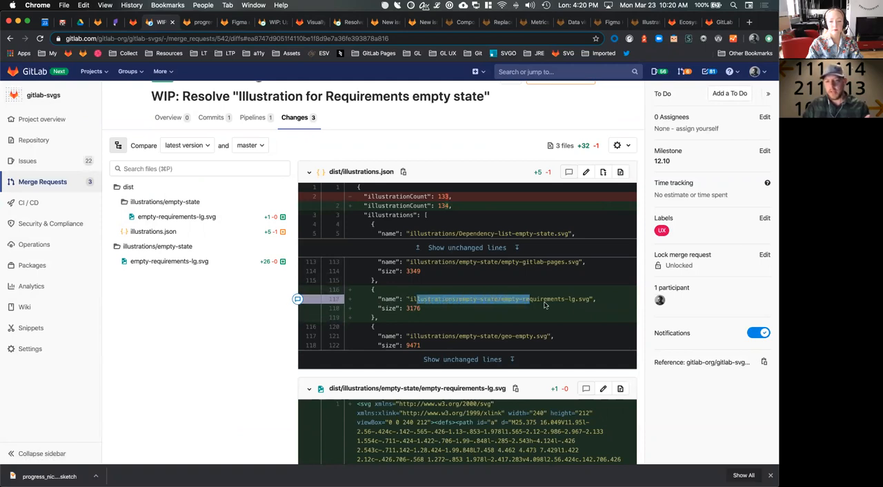
click(466, 299)
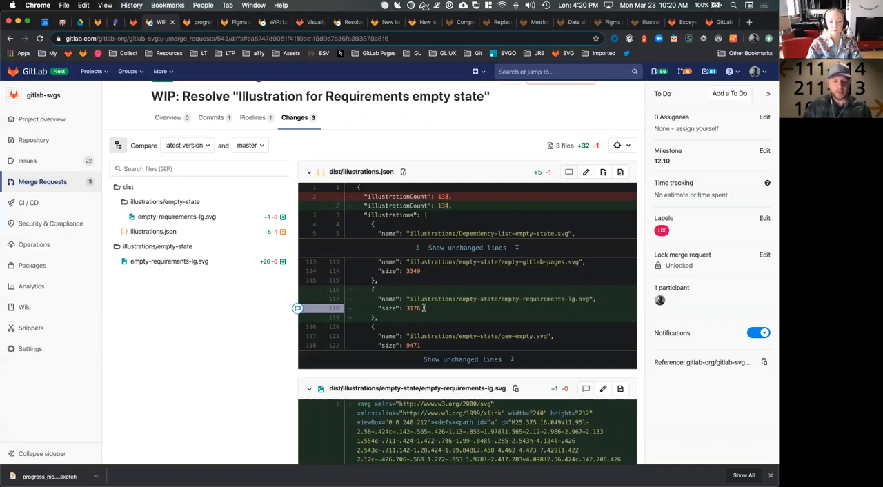
click(179, 262)
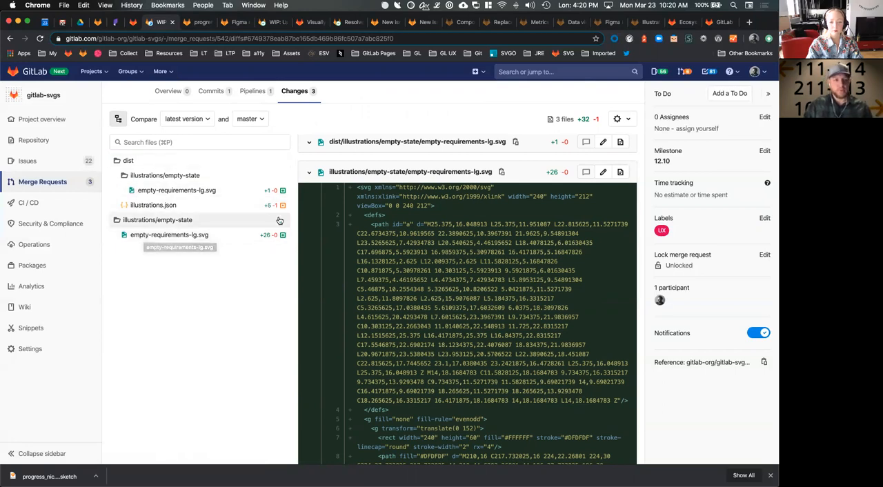
Check the merge request's pipeline, resolve its WIP status from the overview and reload the page
click(253, 93)
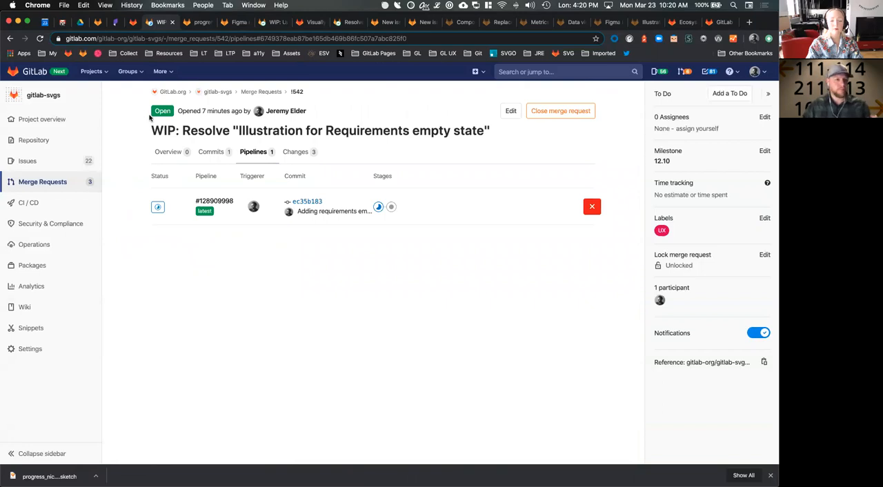
click(173, 151)
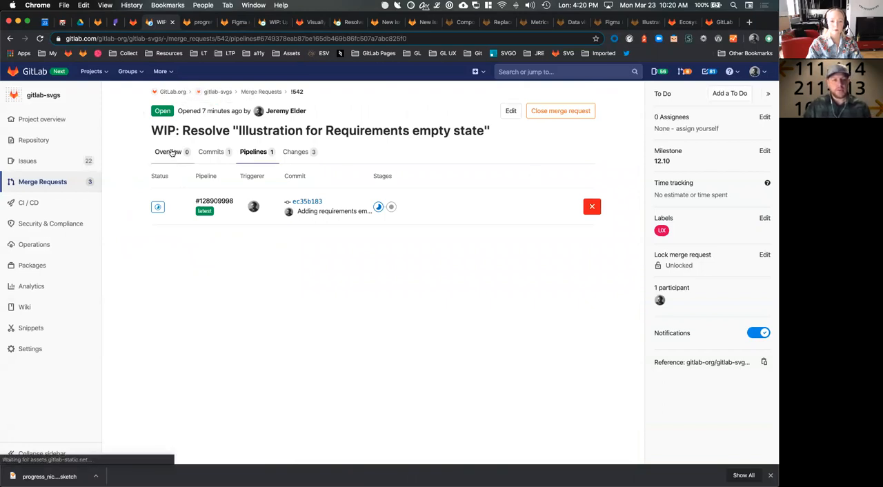
scroll(297, 303, down, 5)
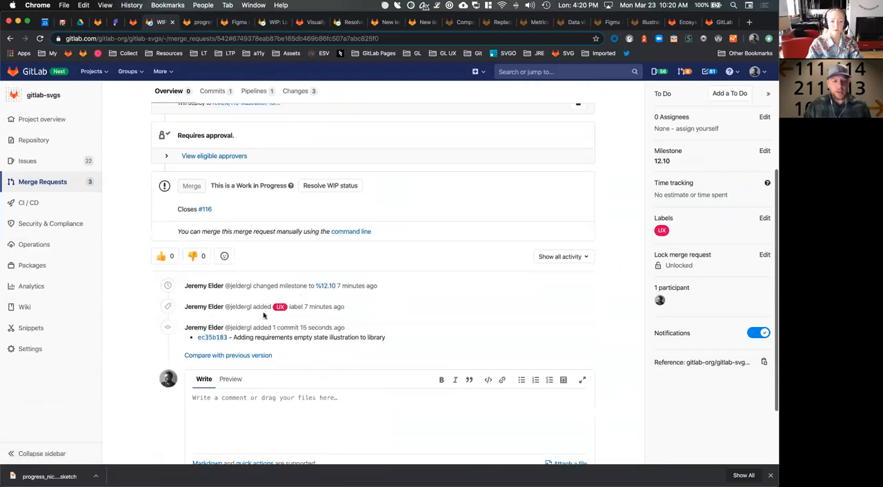
scroll(235, 313, up, 2)
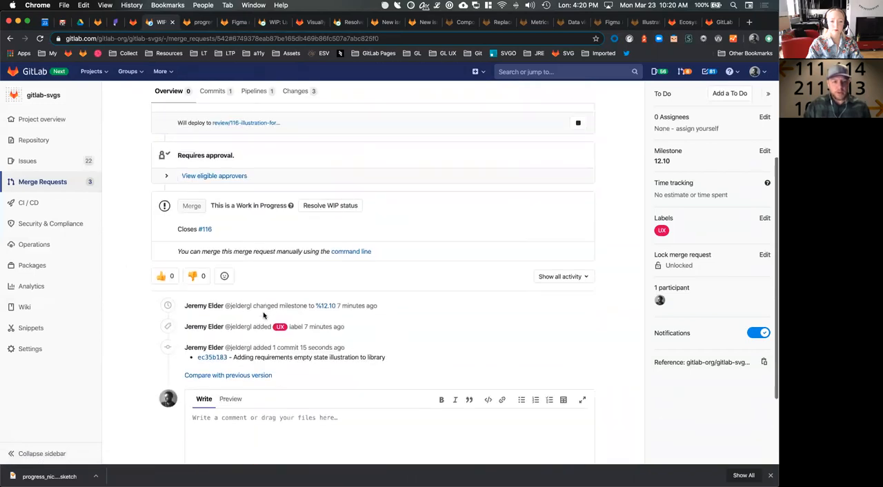
click(332, 214)
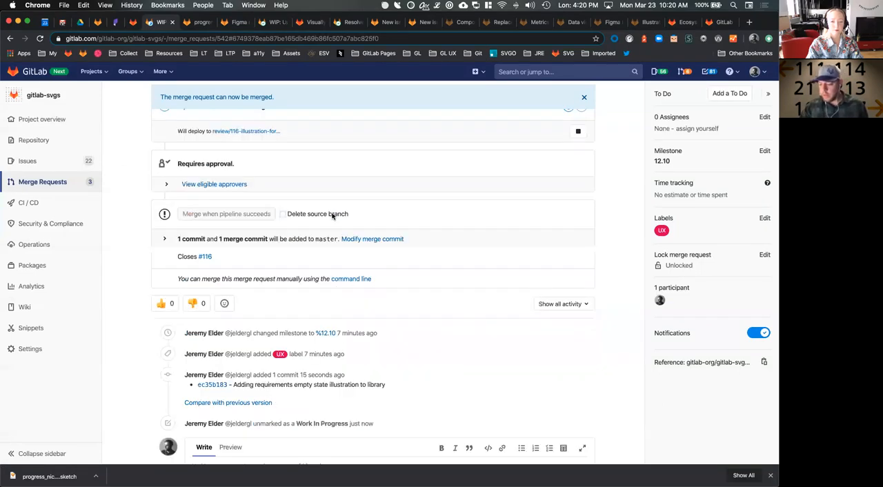
scroll(499, 173, up, 5)
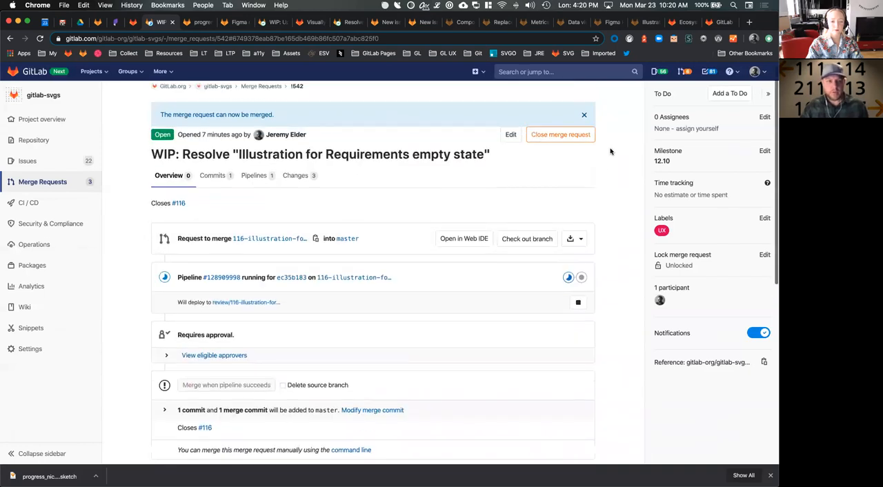
click(584, 122)
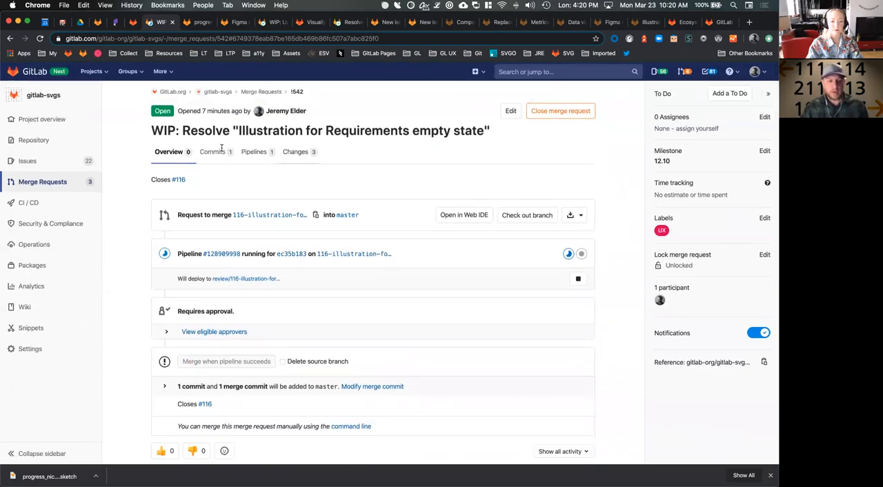
key(super+r)
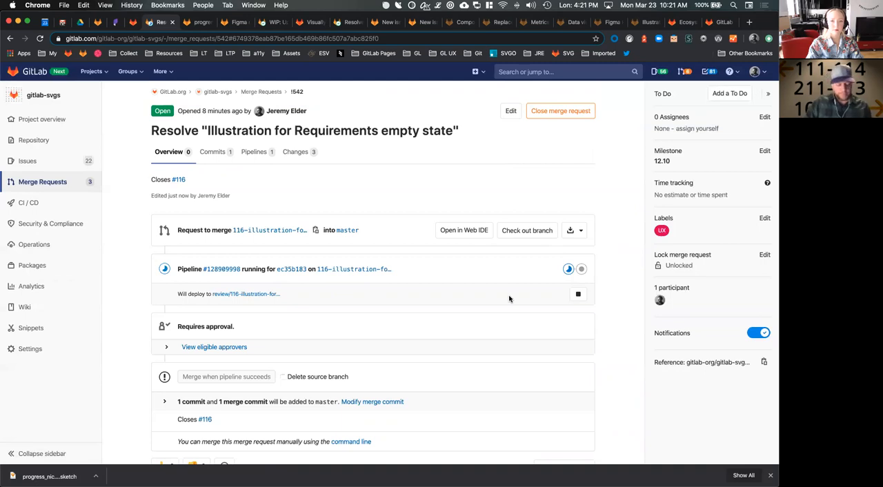
Refresh the merge request's pipeline status and assign the merge request to yourself
key(super+r)
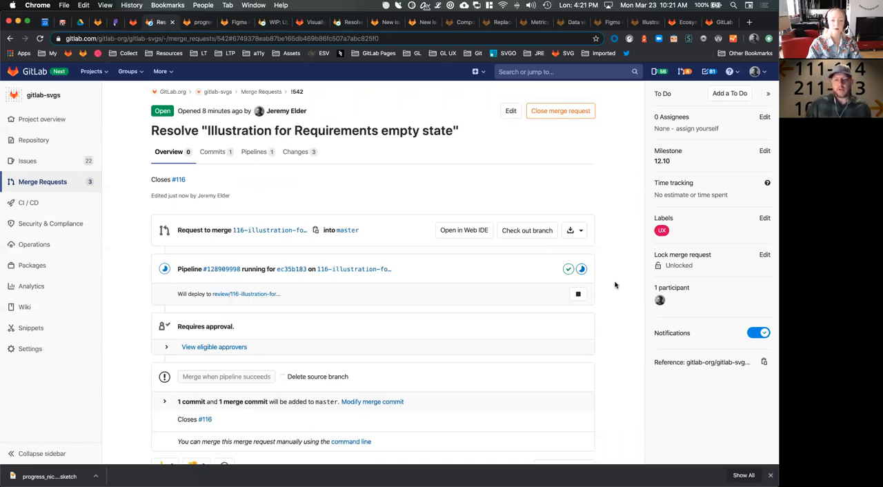
scroll(616, 285, down, 5)
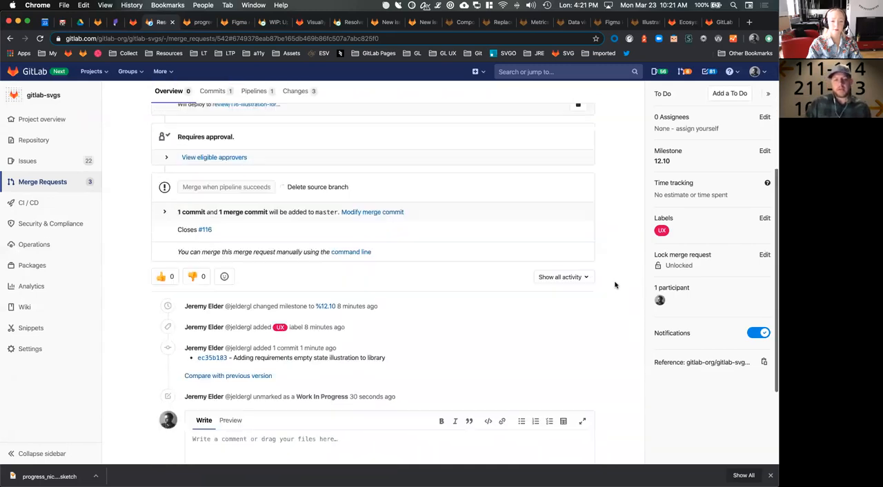
click(702, 130)
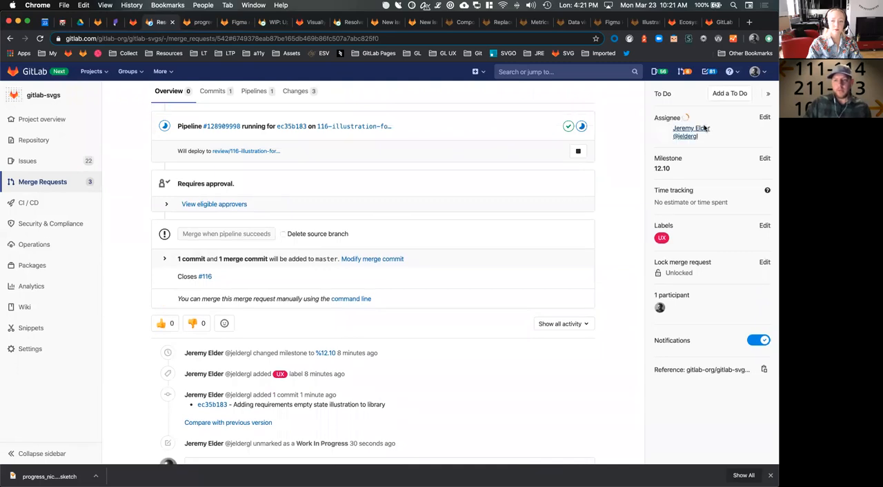
scroll(618, 200, down, 4)
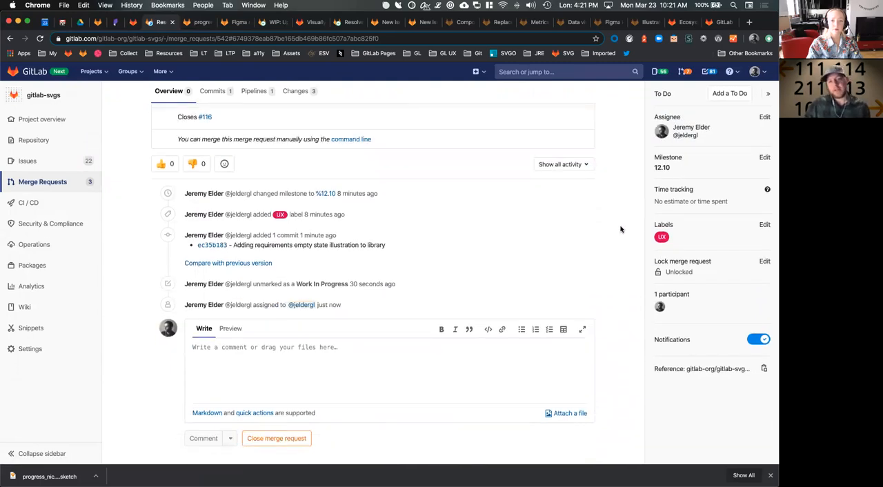
Read the GitLab Design System's illustration guidelines, from the principles and color palette through shape to the large size specification
scroll(620, 229, up, 8)
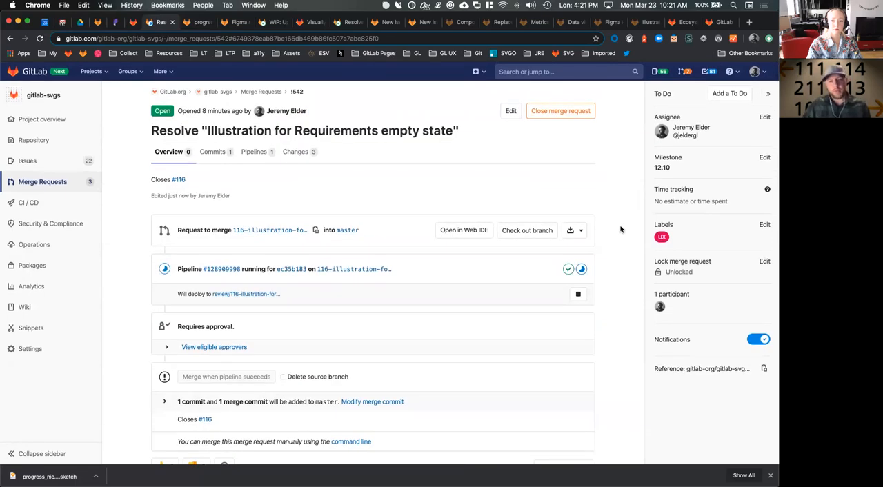
click(116, 24)
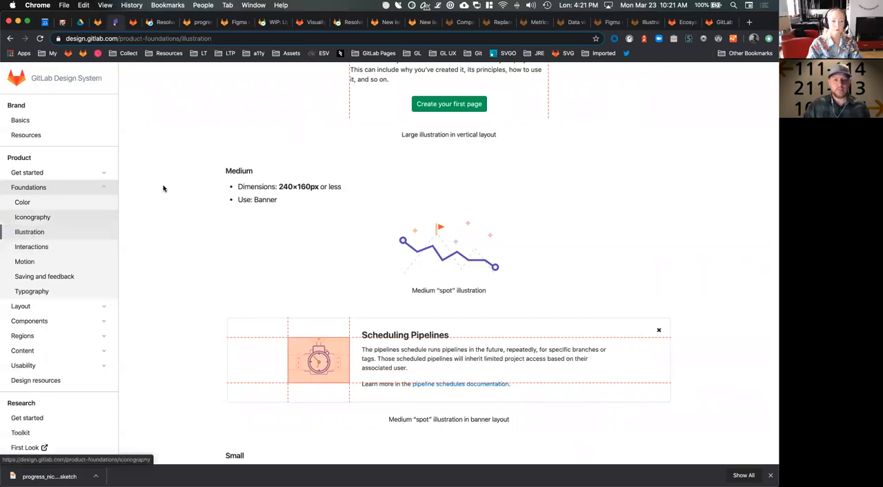
scroll(191, 203, up, 10)
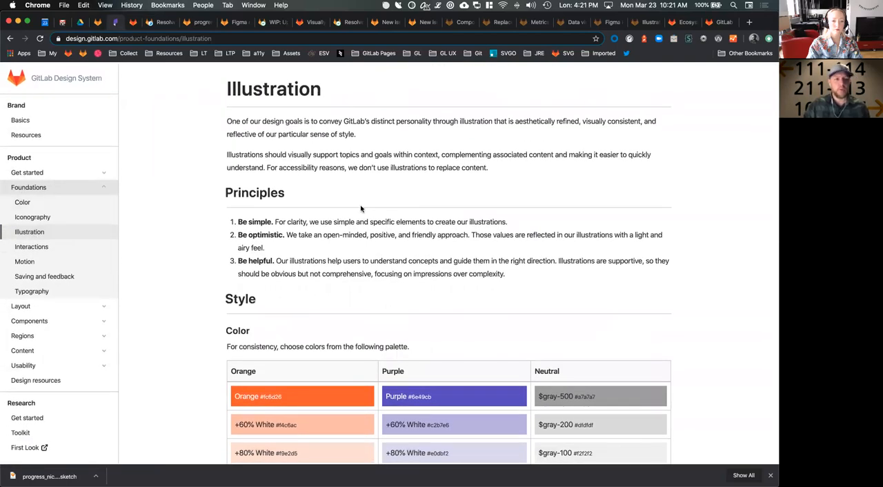
scroll(377, 239, down, 5)
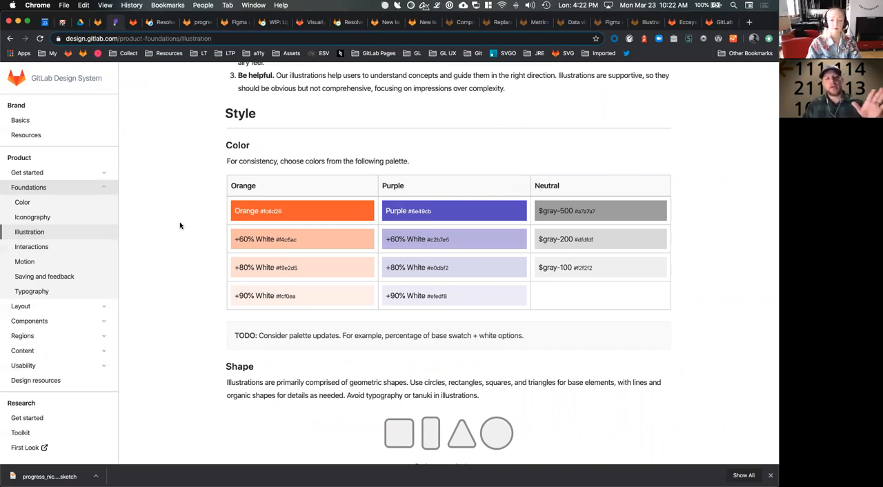
scroll(180, 226, down, 10)
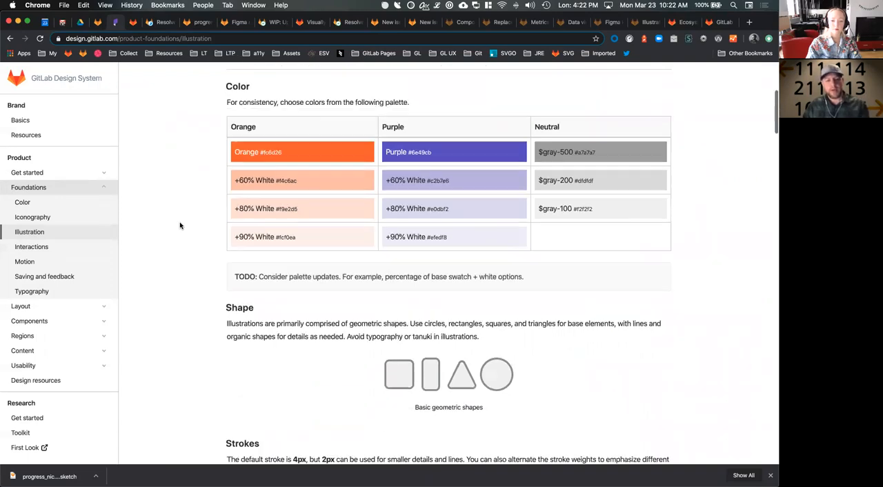
scroll(180, 226, down, 5)
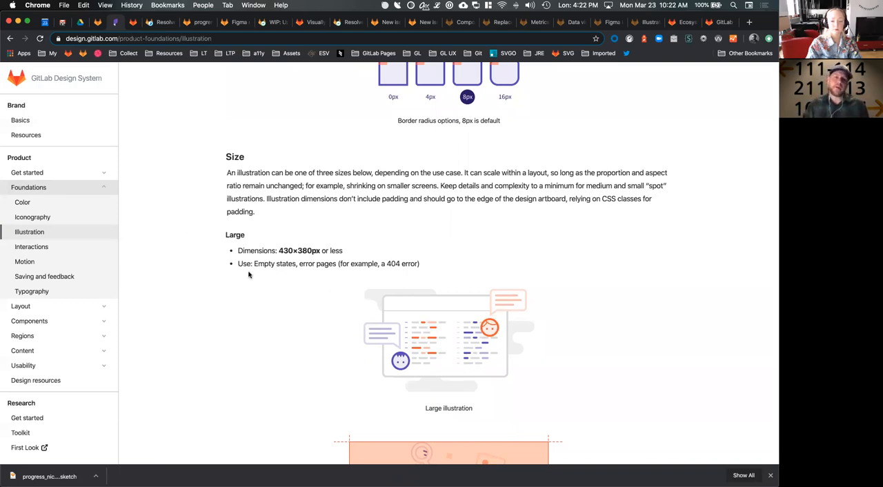
scroll(252, 218, down, 2)
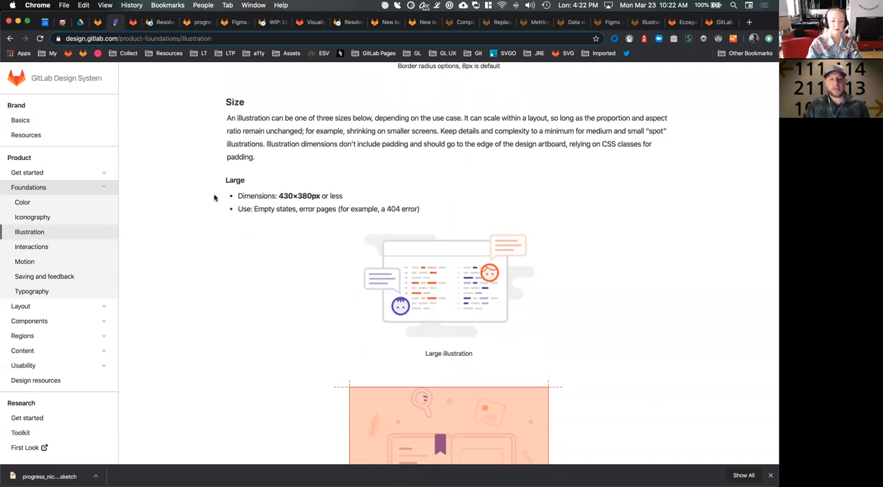
scroll(214, 198, down, 1)
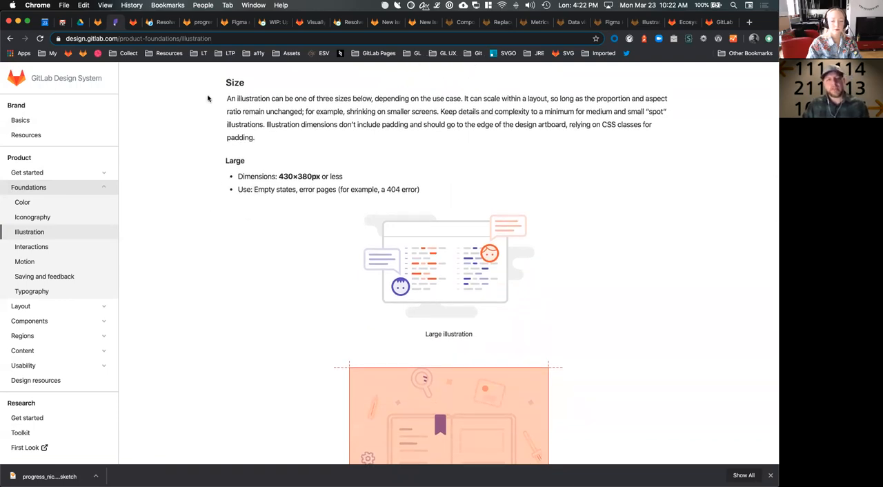
Return to merge request !542, open its linked issue #116 in a new tab and view the proposed design
click(270, 23)
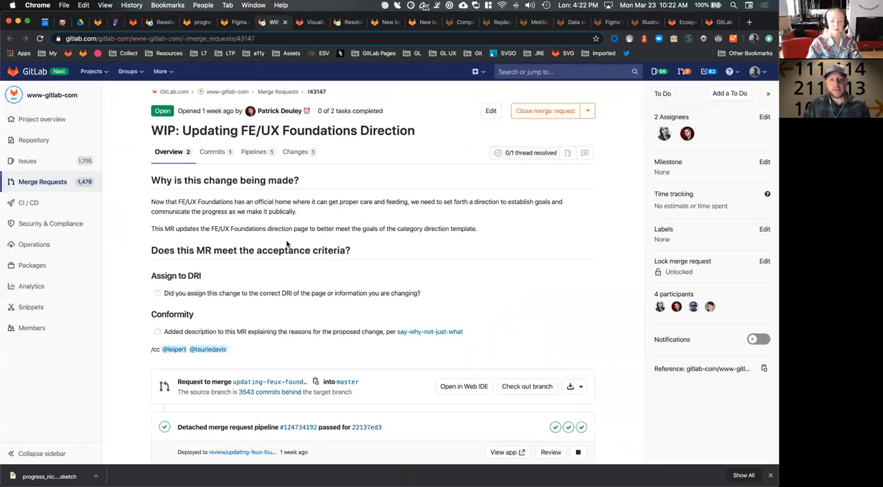
click(197, 23)
click(163, 22)
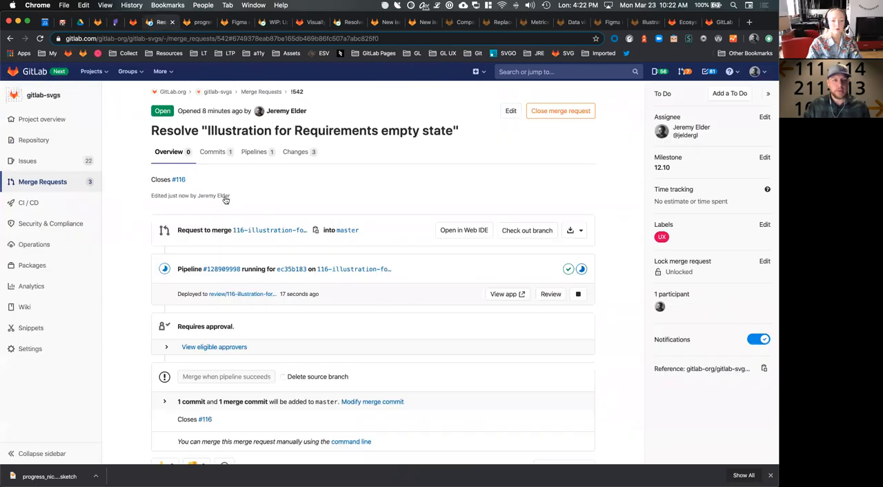
super+click(179, 181)
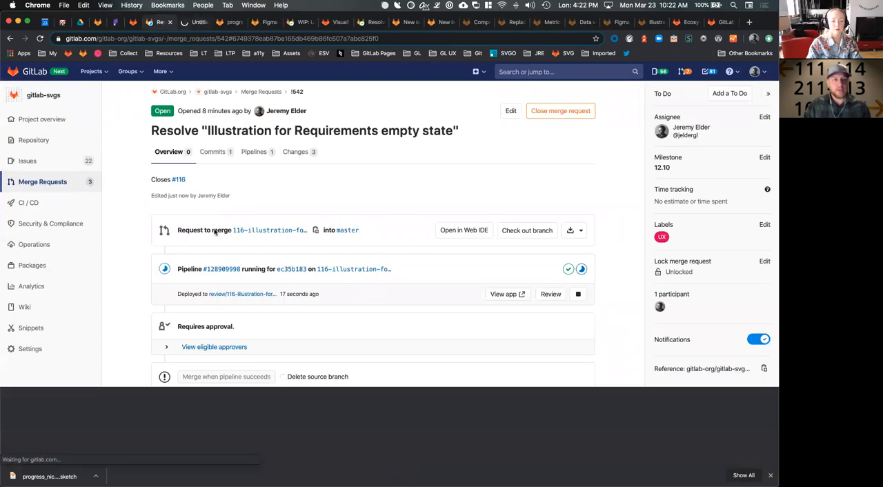
key(ctrl+Tab)
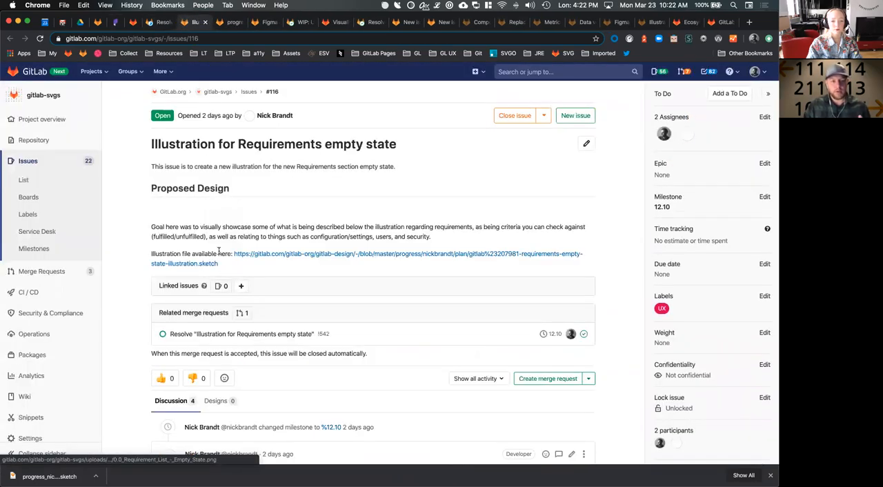
scroll(331, 253, down, 3)
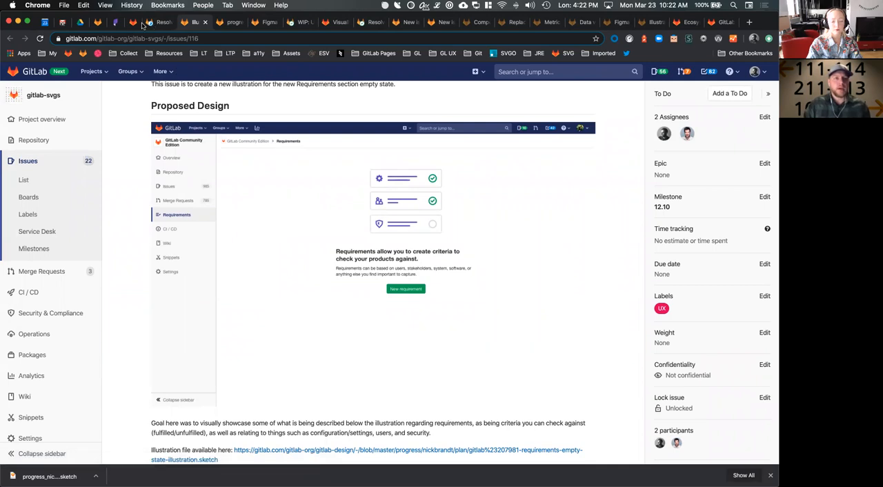
Compare the design system's maximum dimensions for large illustrations with the requirements-empty-state-lg artboard's size in Sketch
click(116, 22)
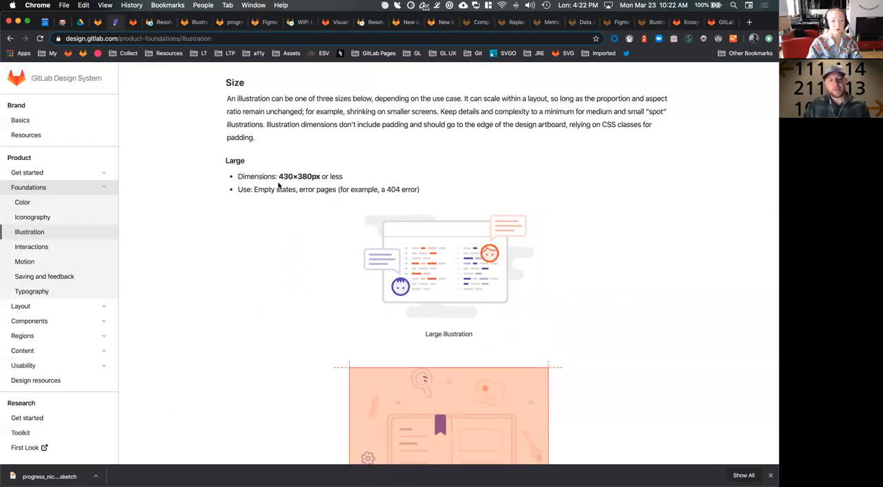
drag(279, 176, 319, 176)
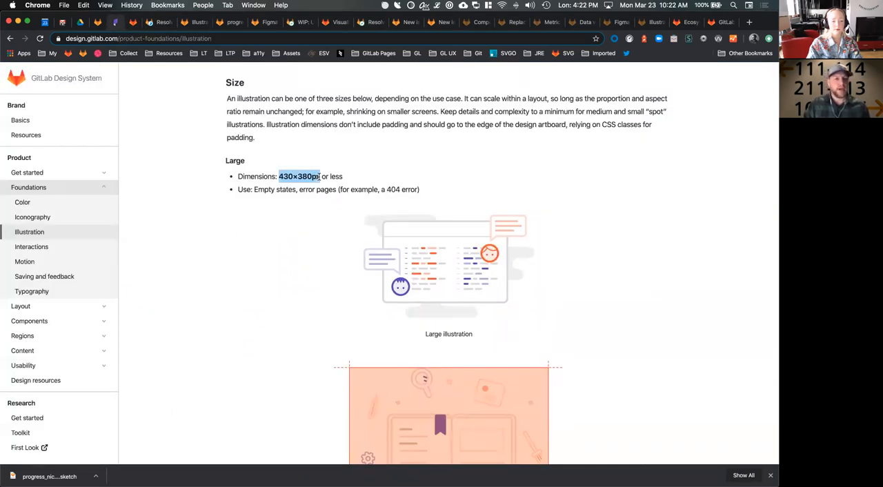
scroll(348, 247, down, 10)
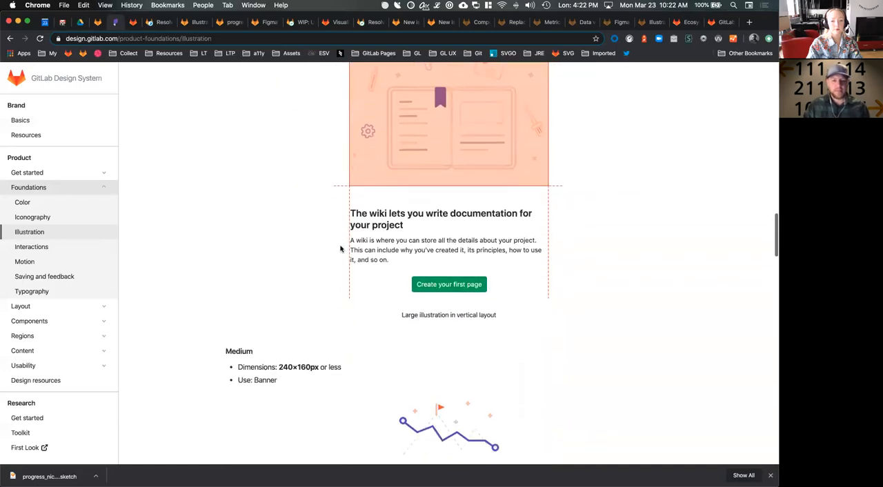
key(super+Tab)
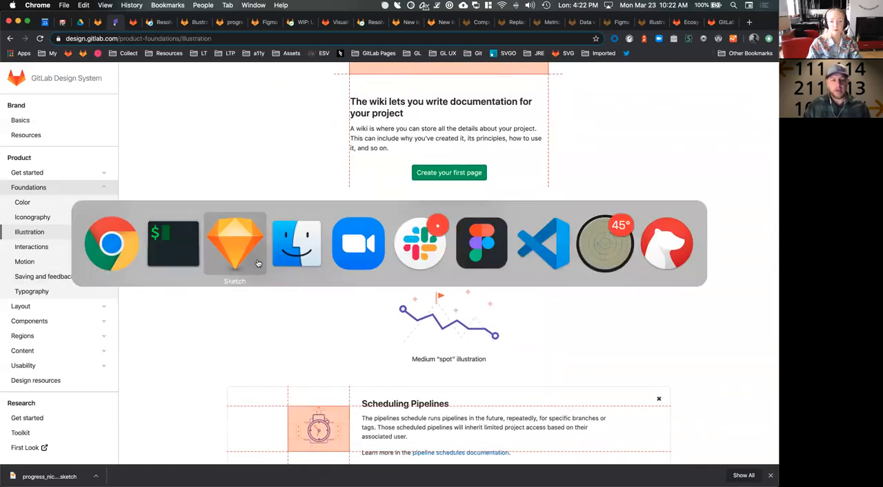
click(311, 145)
click(317, 156)
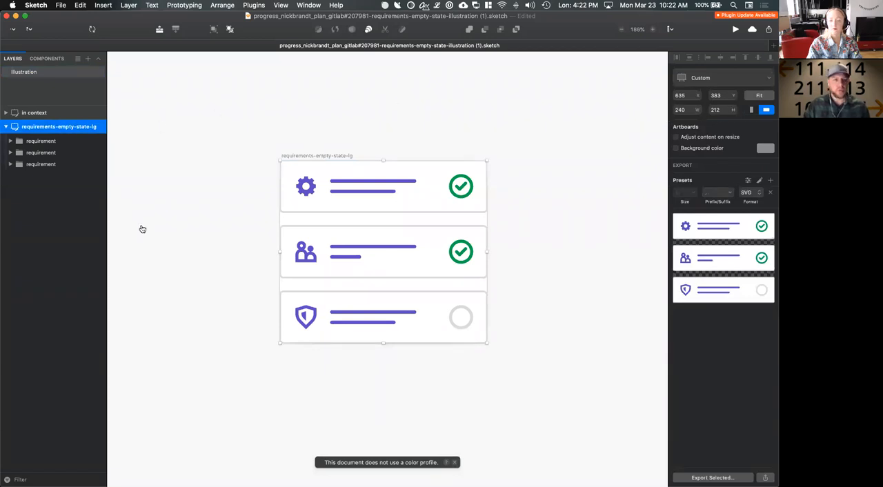
Switch back to the illustration guidelines in Chrome and review the large, medium and small size examples and the Process section
key(super+Tab)
scroll(218, 238, up, 10)
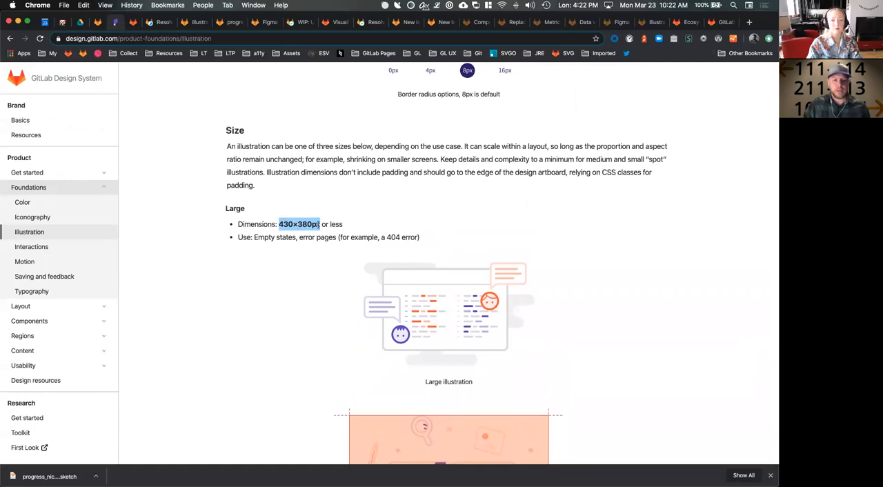
click(356, 225)
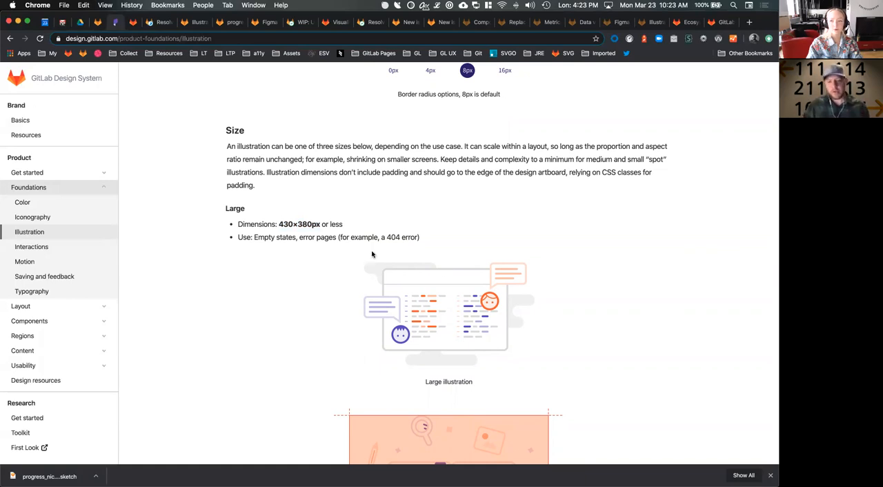
scroll(592, 303, down, 10)
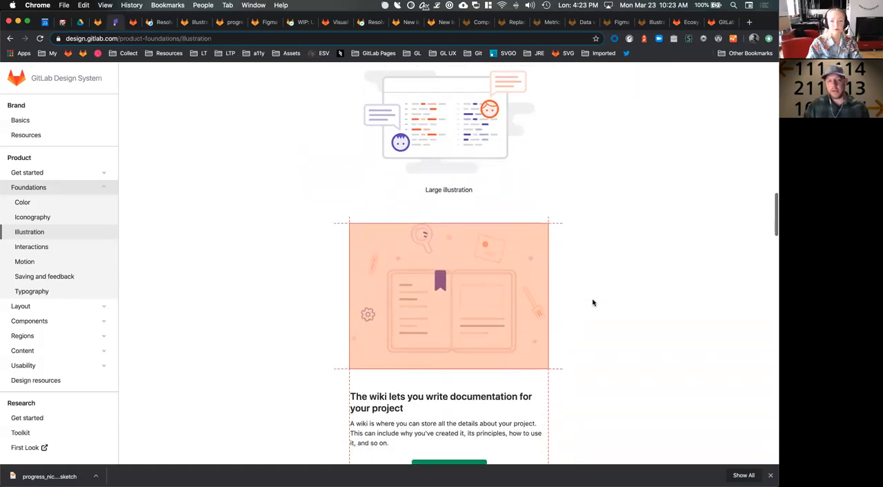
scroll(592, 302, down, 10)
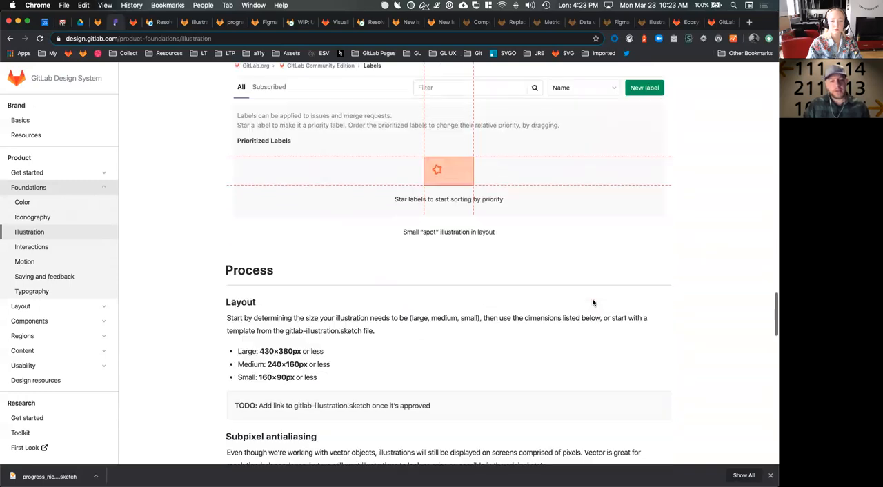
scroll(592, 299, down, 5)
scroll(592, 298, up, 15)
Switch to Sketch to view the requirements illustration with its artboard deselected, and return to Chrome
key(super+Tab)
click(165, 249)
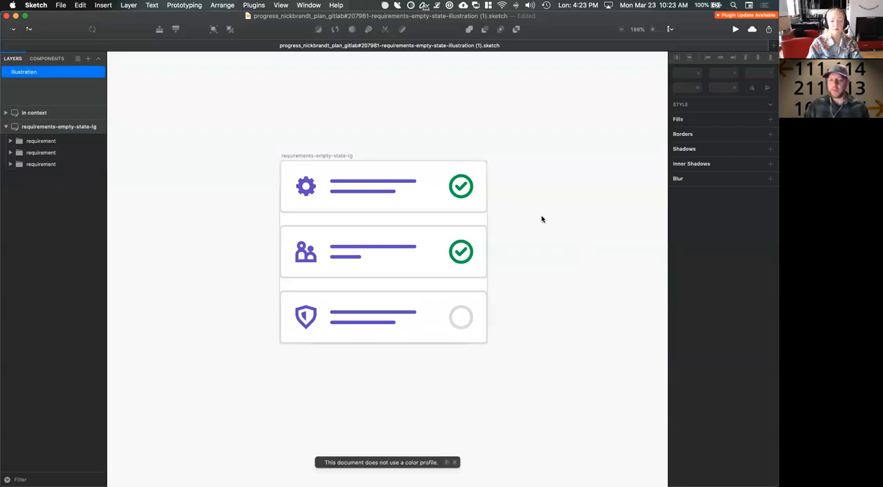
key(super+Tab)
key(super+Tab)
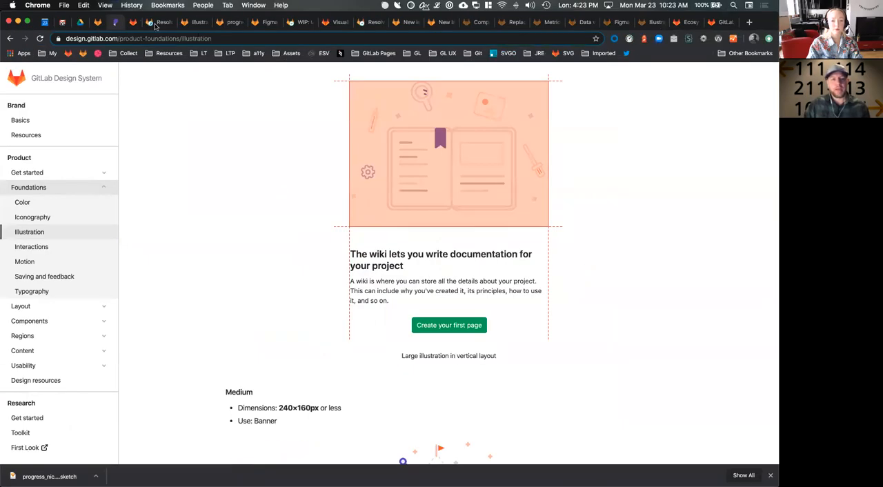
Reload merge request !542 to refresh its pipeline status and open its deployed review app
click(157, 23)
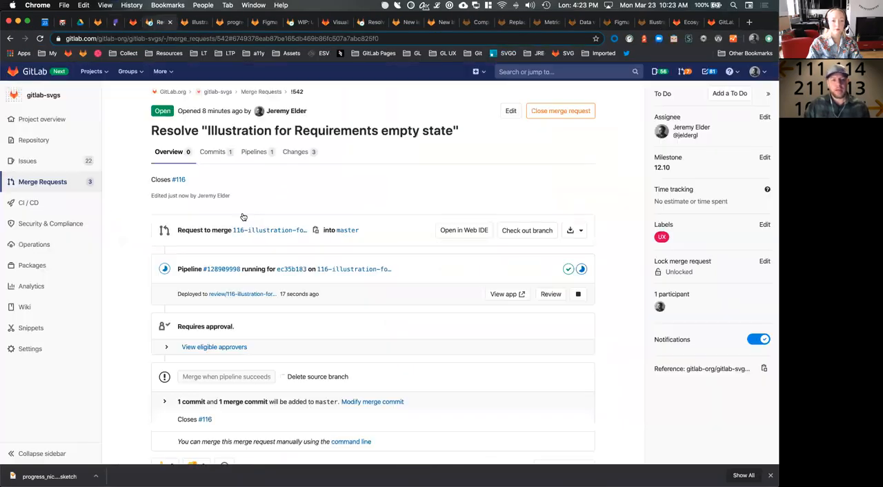
key(super+r)
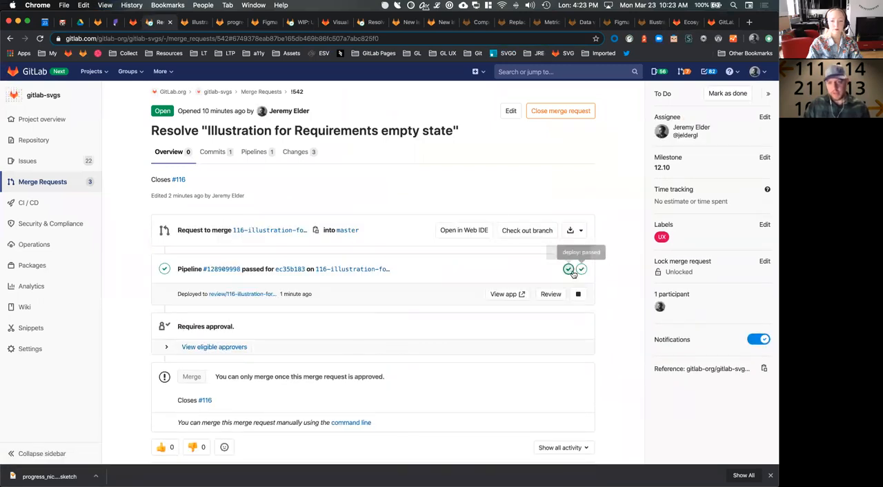
click(507, 295)
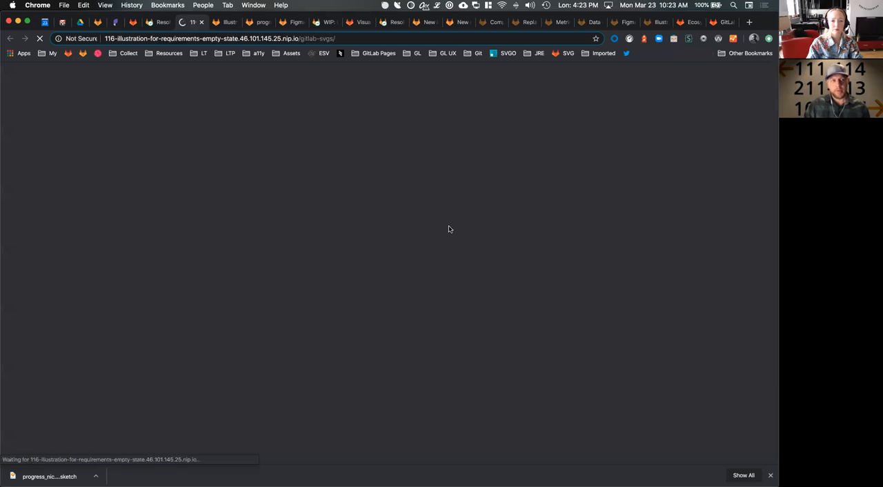
Search the review app's illustrations for "re" to find empty-requirements-lg.svg
click(250, 71)
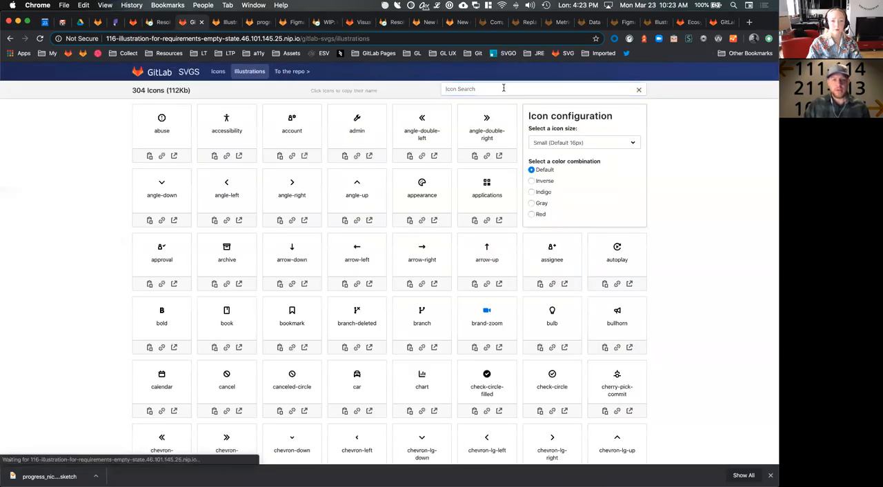
text(re)
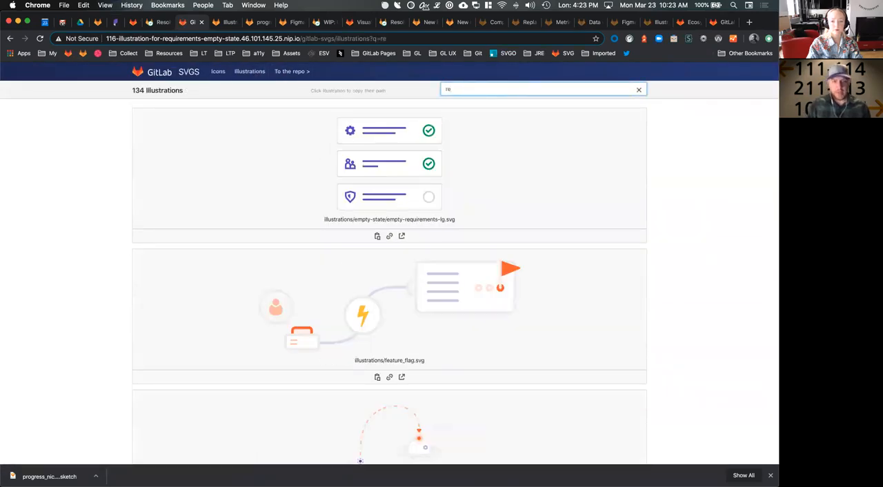
click(732, 165)
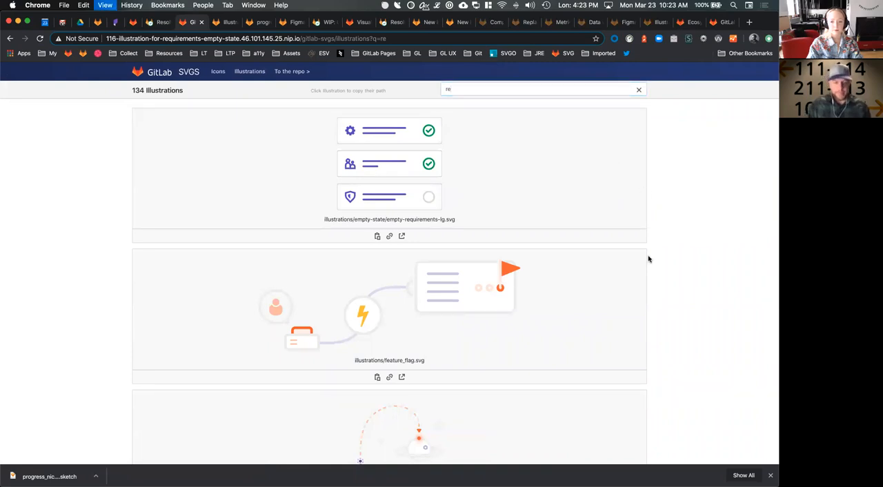
Preview the illustrations page in responsive device mode, narrow and widen the viewport to check scaling, and close the developer tools
key(super+alt+i)
click(20, 279)
drag(629, 197, 511, 203)
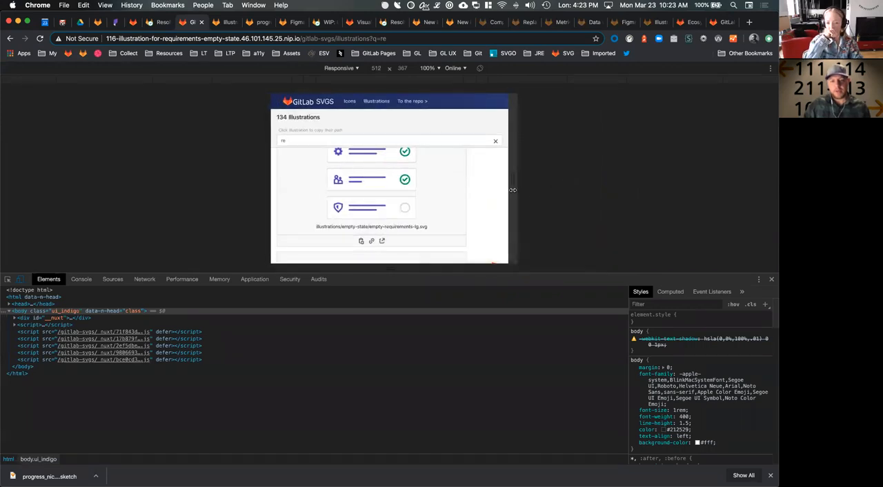
drag(514, 184, 618, 187)
key(super+alt+i)
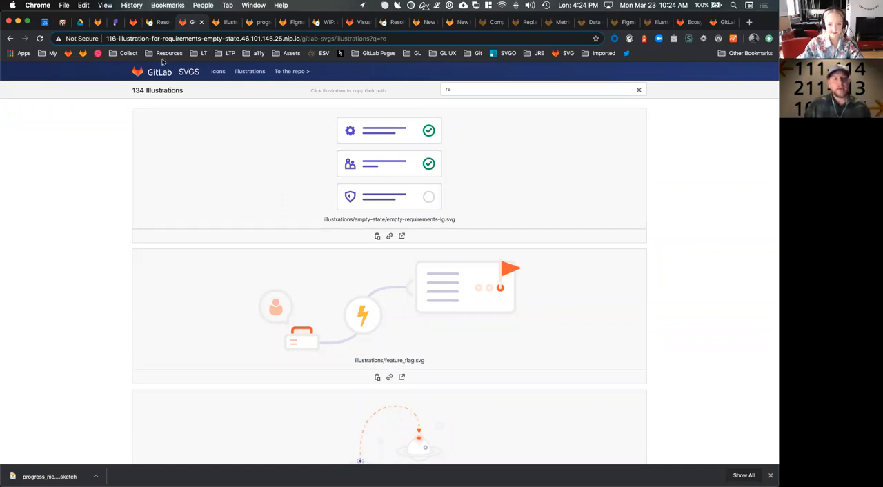
Recheck the merge request's overview and return to the illustrations page of the review app
click(156, 23)
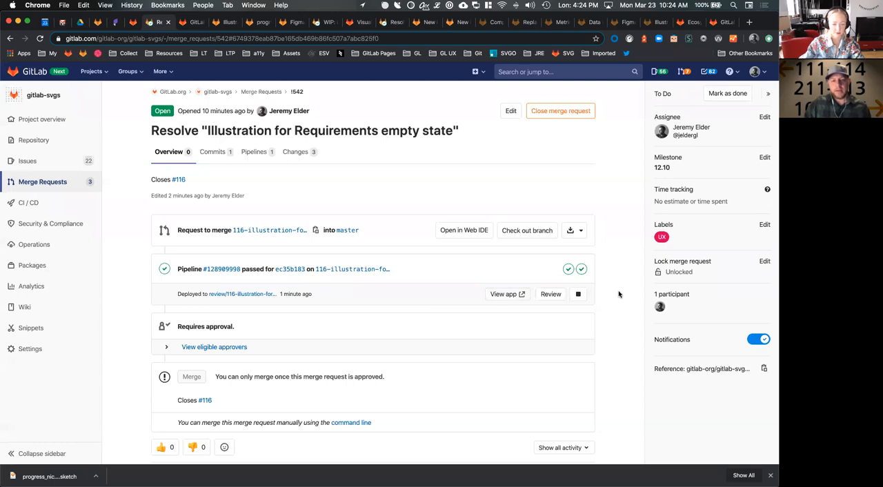
key(super+Tab)
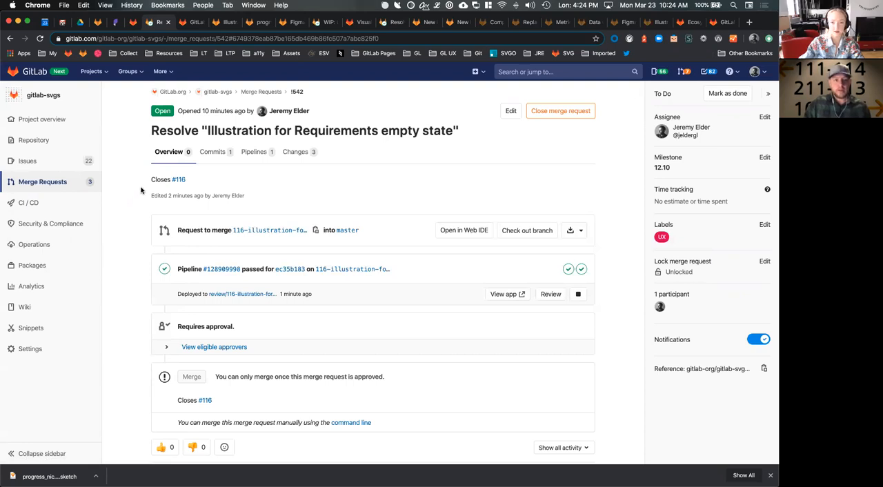
click(189, 23)
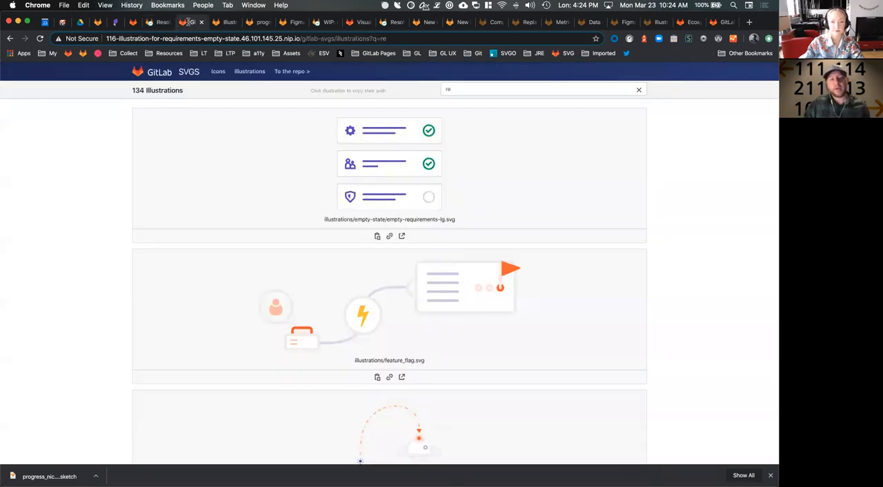
Isolate the appearance icon on the review app's Icons page and preview it in the Inverse, Indigo, Gray, Red and Default color combinations
click(213, 77)
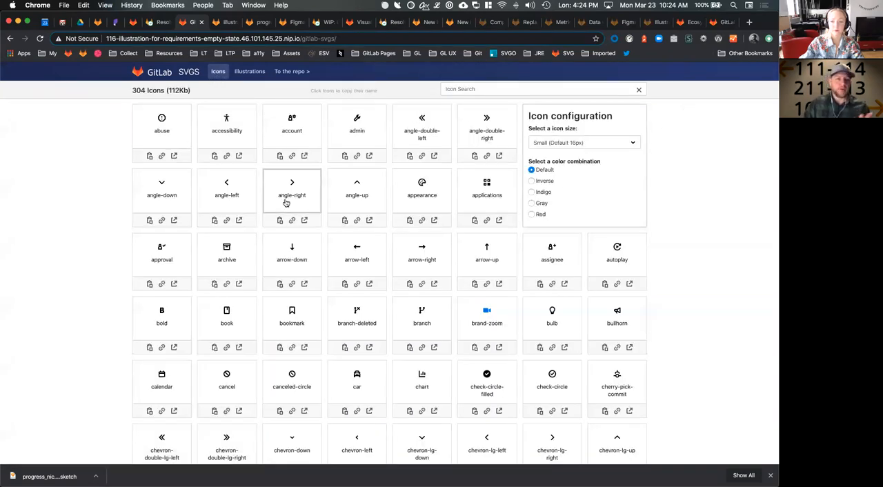
click(421, 220)
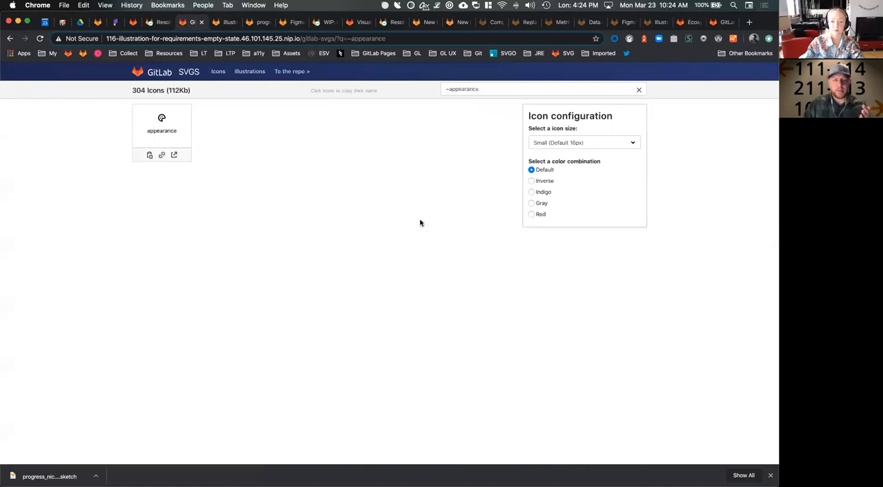
click(545, 181)
click(543, 192)
click(542, 202)
click(541, 213)
click(545, 171)
click(544, 181)
click(543, 192)
click(542, 203)
click(541, 214)
Preview the appearance icon at Large (48px) in Gray, Indigo, Inverse and Default colors
click(572, 142)
click(565, 160)
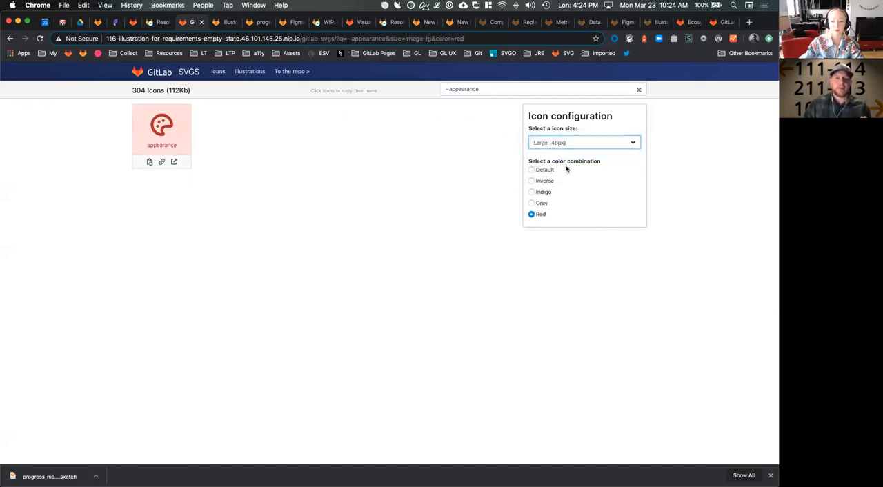
click(533, 202)
click(538, 192)
click(542, 180)
click(542, 170)
Preview the appearance icon at Extra Small (8px), return to the full icon list and isolate the appearance icon again
click(560, 142)
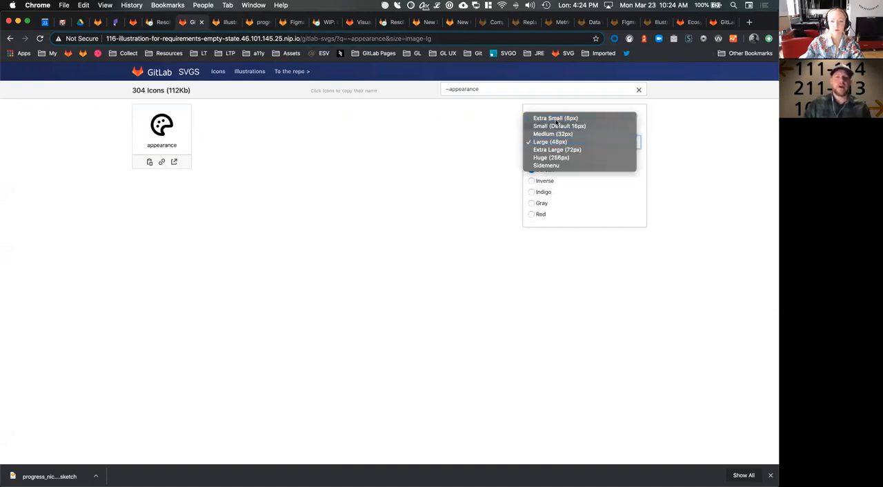
click(556, 118)
click(566, 146)
click(364, 199)
click(416, 224)
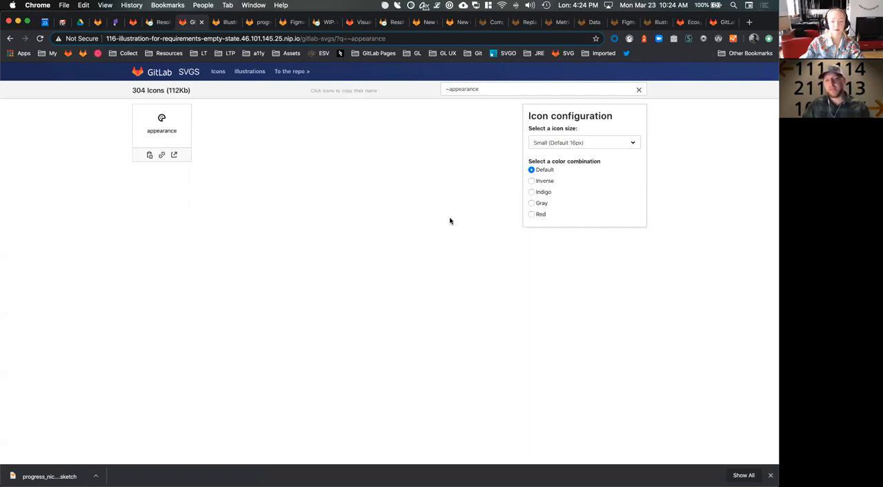
Preview the appearance icon in Inverse, check the available icon sizes, and restore the Default color combination
click(531, 180)
click(560, 142)
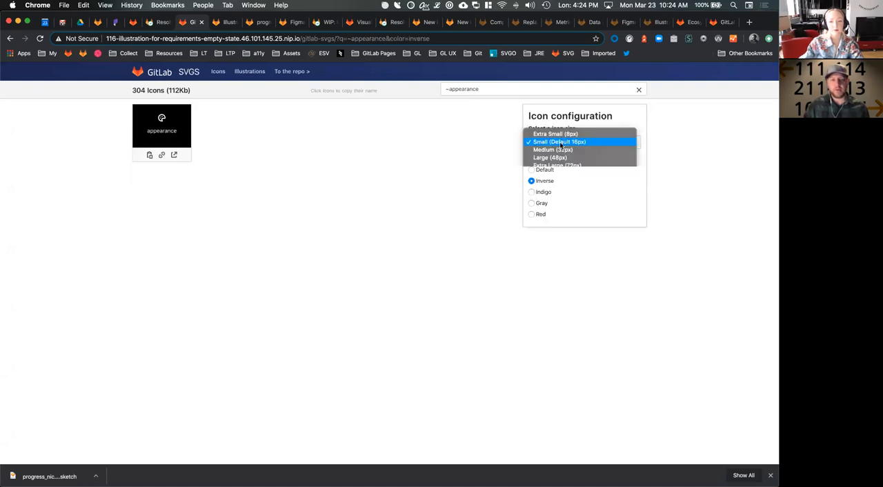
click(546, 205)
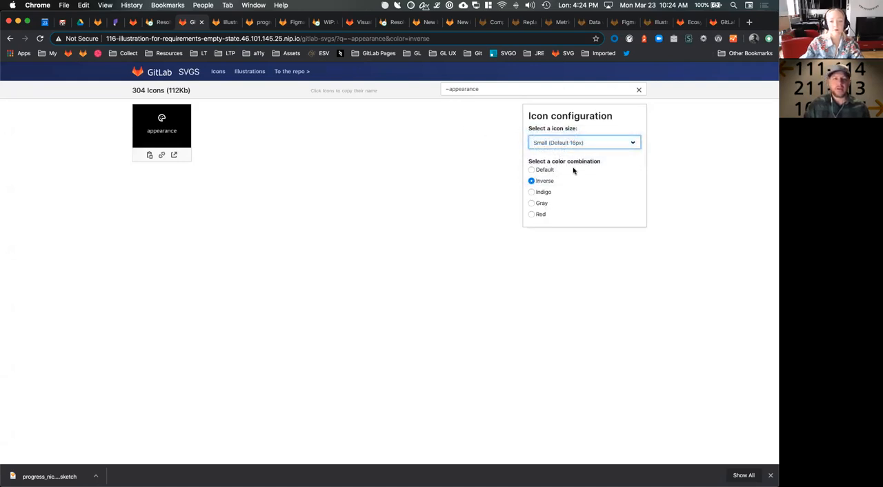
click(545, 170)
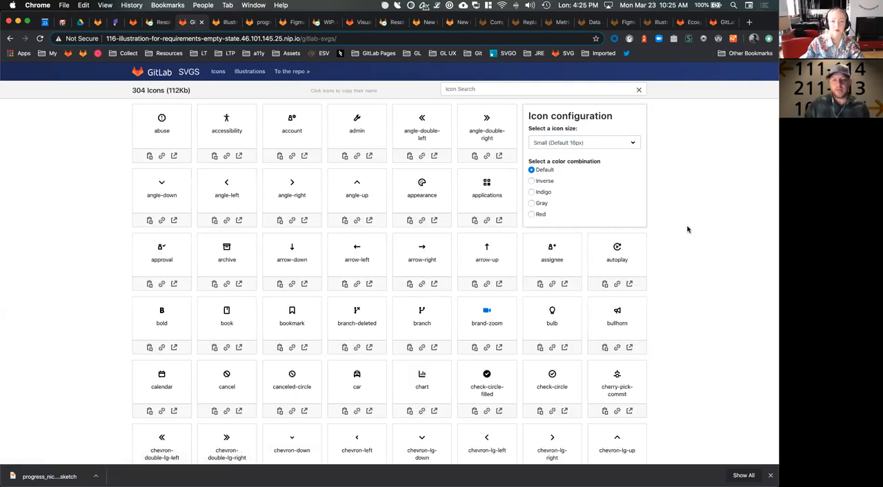
Preview the full icon set in Inverse, restore Default colors, and close the review app to return to merge request !542
click(542, 181)
click(541, 171)
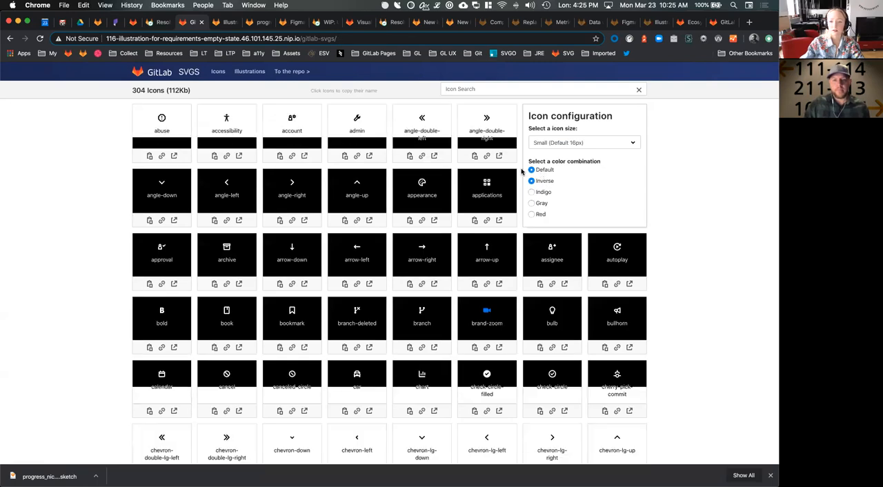
double_click(98, 191)
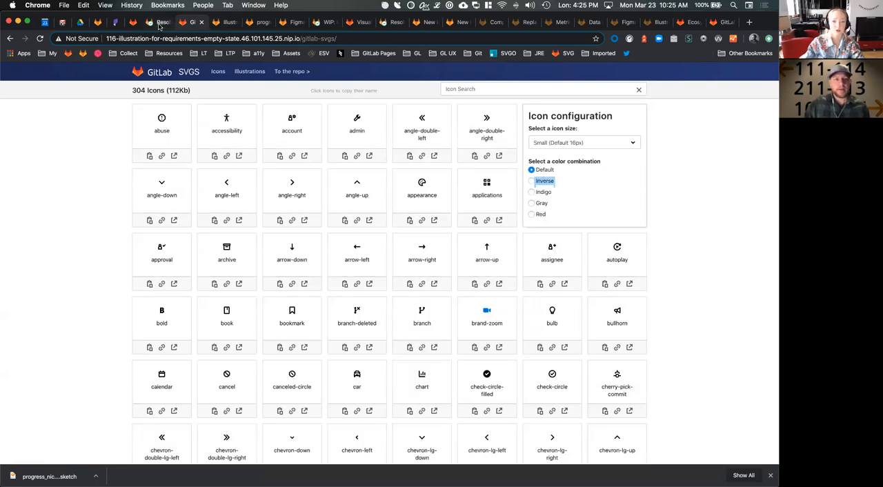
click(202, 22)
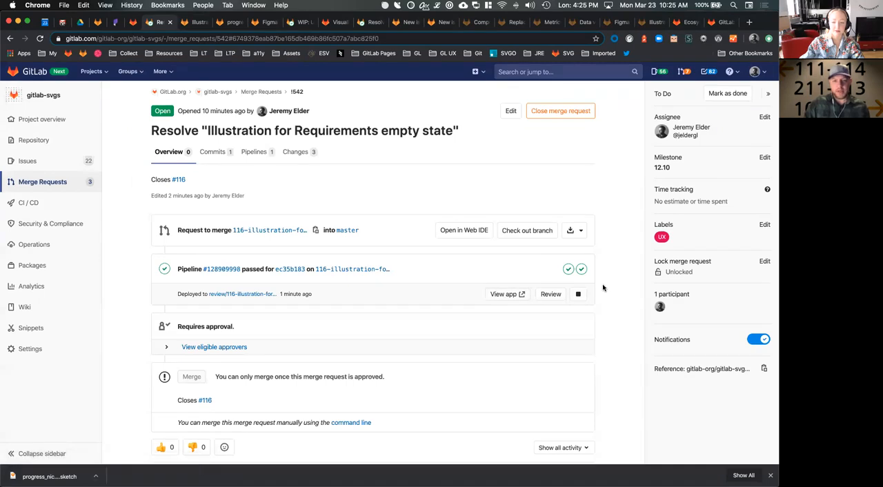
Review the merge request's commit and the diffs of both empty-requirements-lg.svg files, and return to the overview with its activity
scroll(603, 288, down, 1)
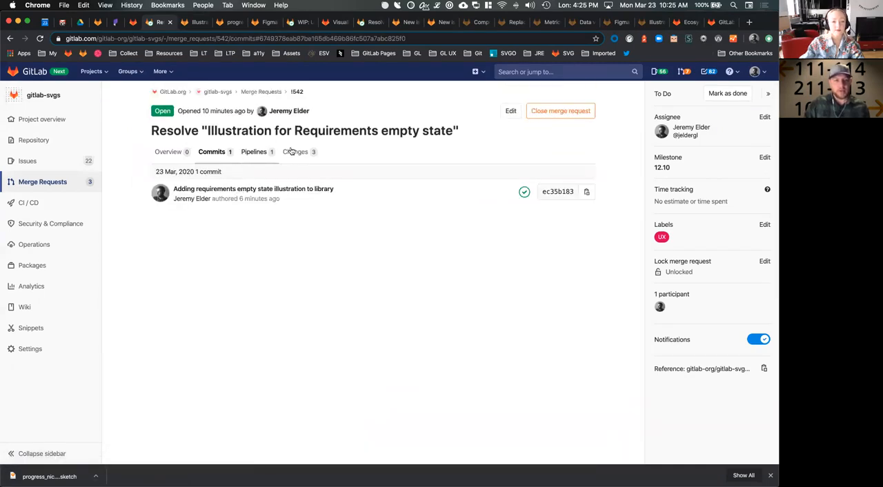
click(294, 153)
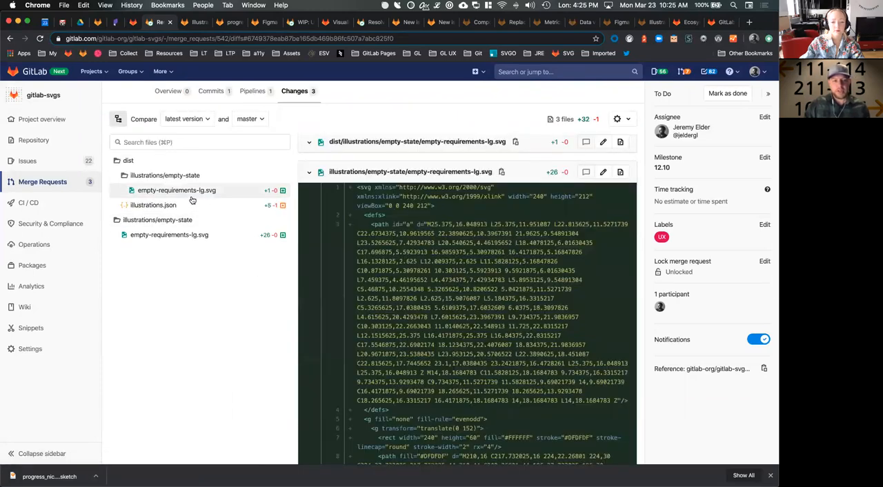
click(191, 196)
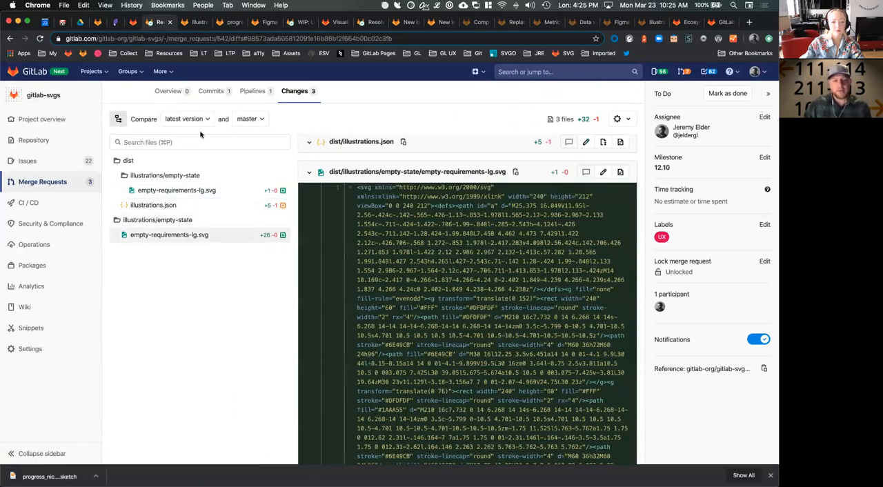
click(170, 101)
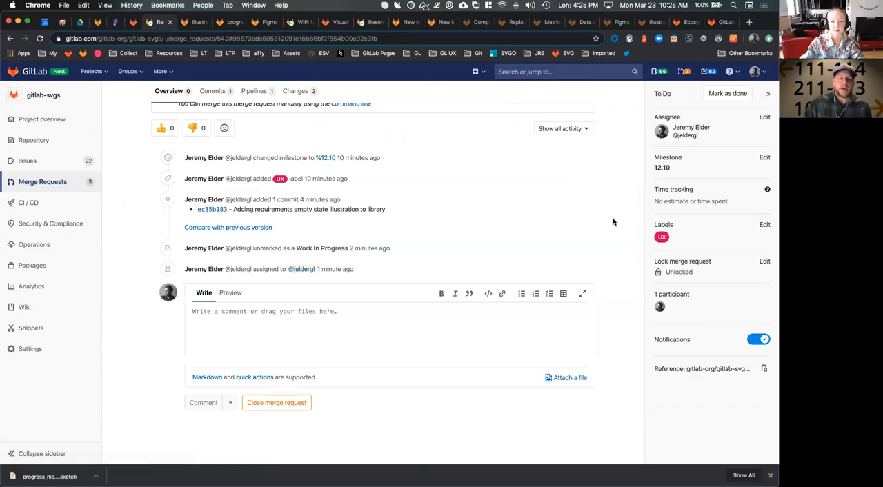
scroll(615, 222, up, 3)
scroll(614, 222, up, 2)
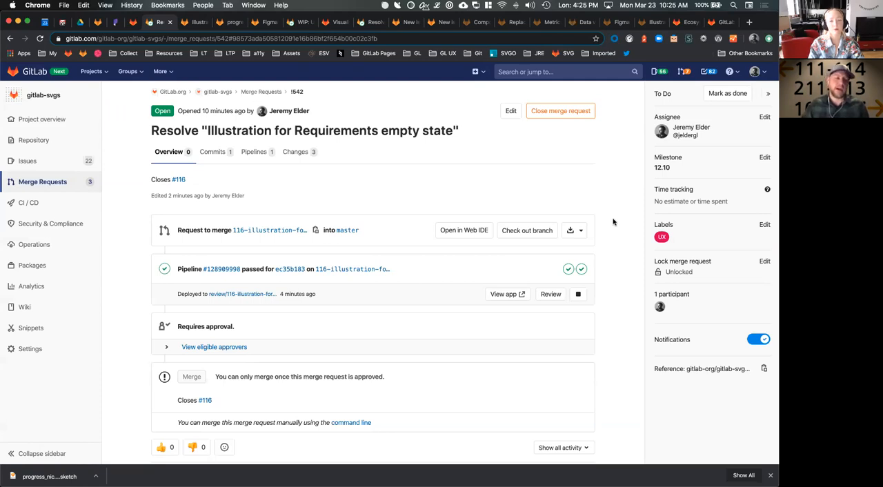
Recheck the merge request's changed files, including dist/illustrations.json, and return to the overview
click(299, 153)
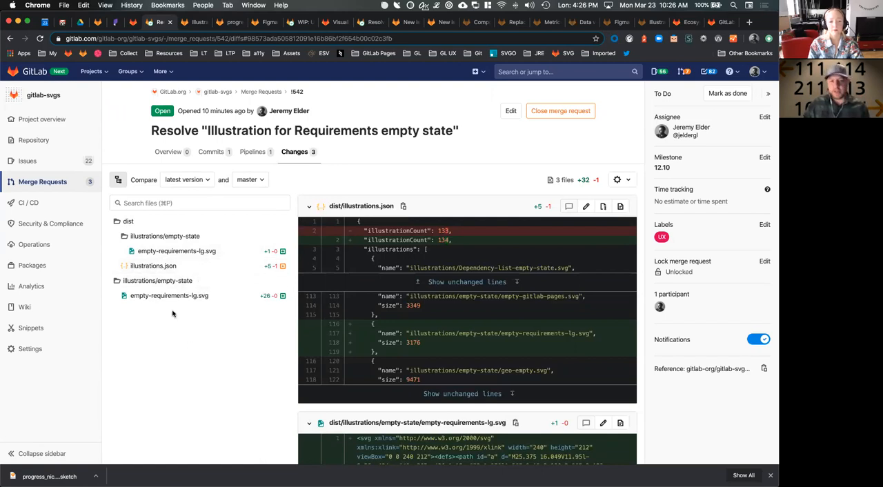
click(172, 151)
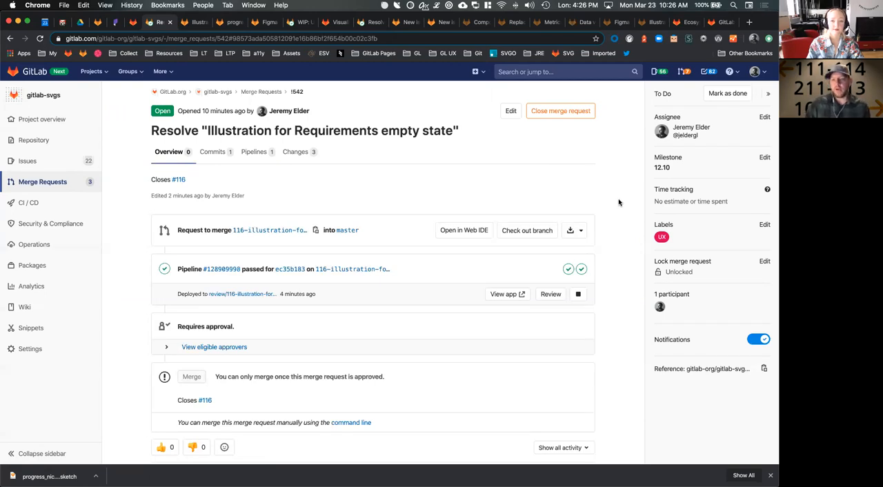
scroll(607, 228, down, 1)
scroll(607, 228, up, 1)
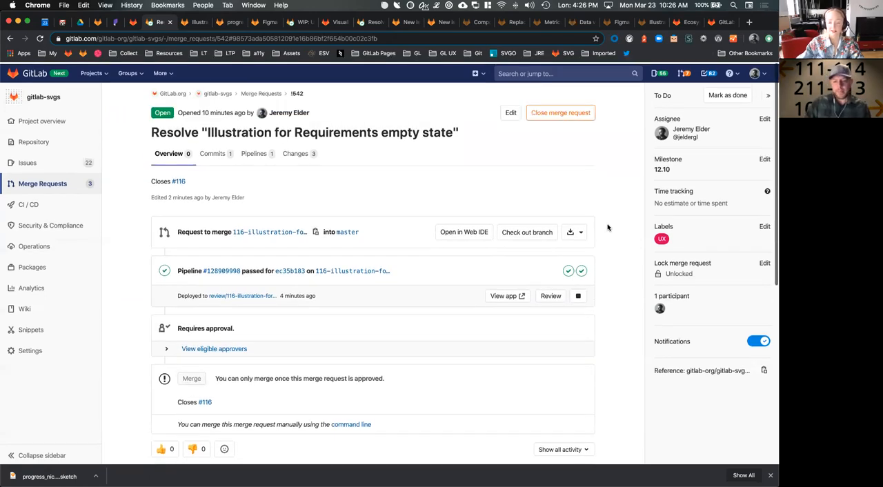